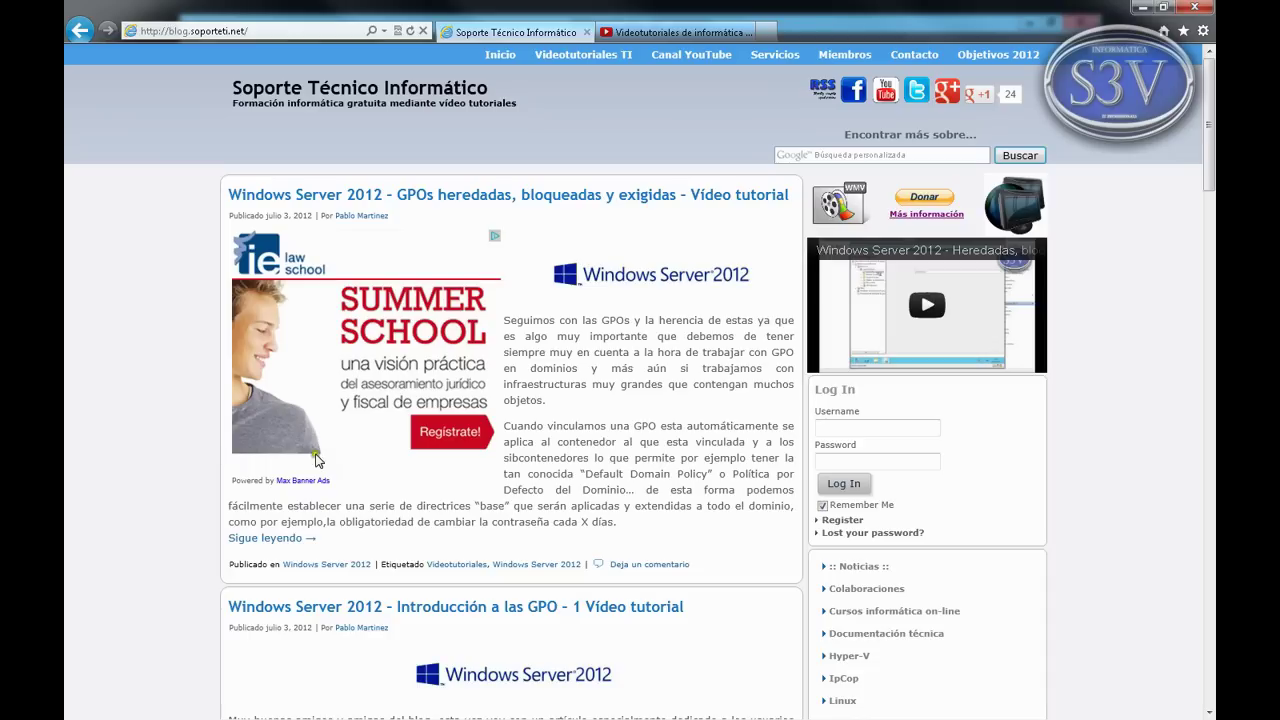
Open the blog's YouTube channel and look at its list of videos.
left_click(886, 92)
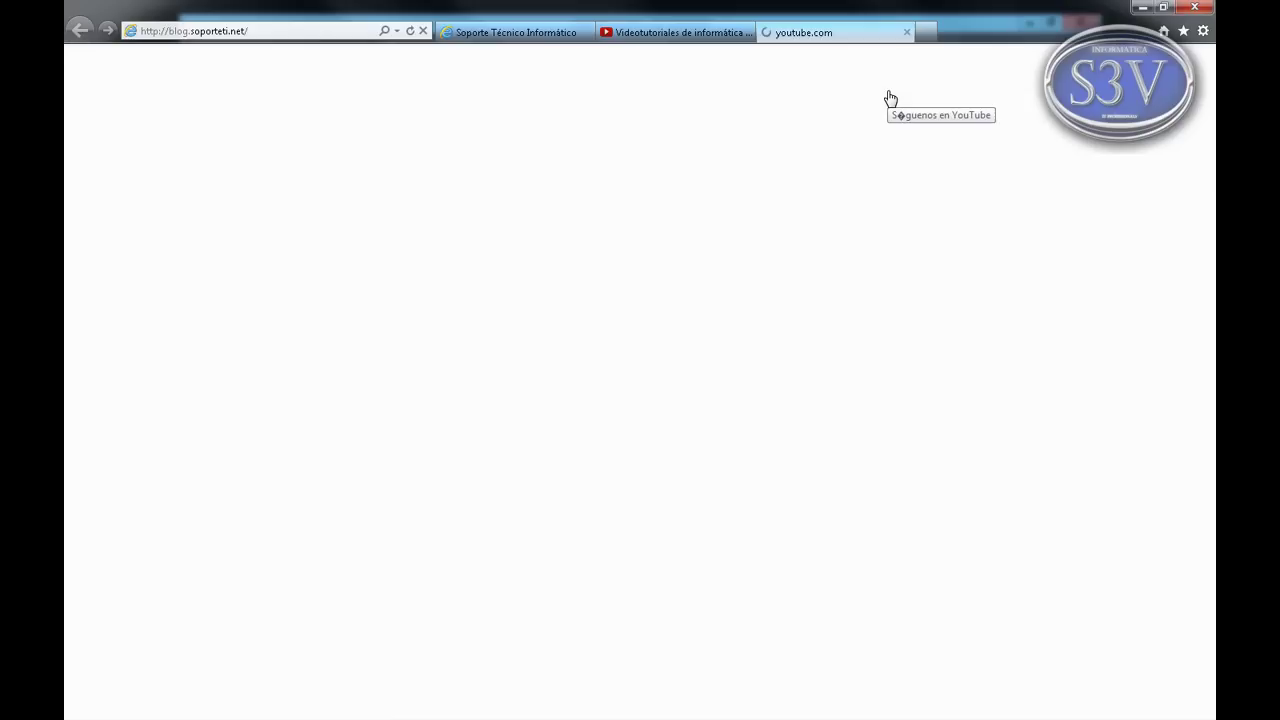
left_click(745, 33)
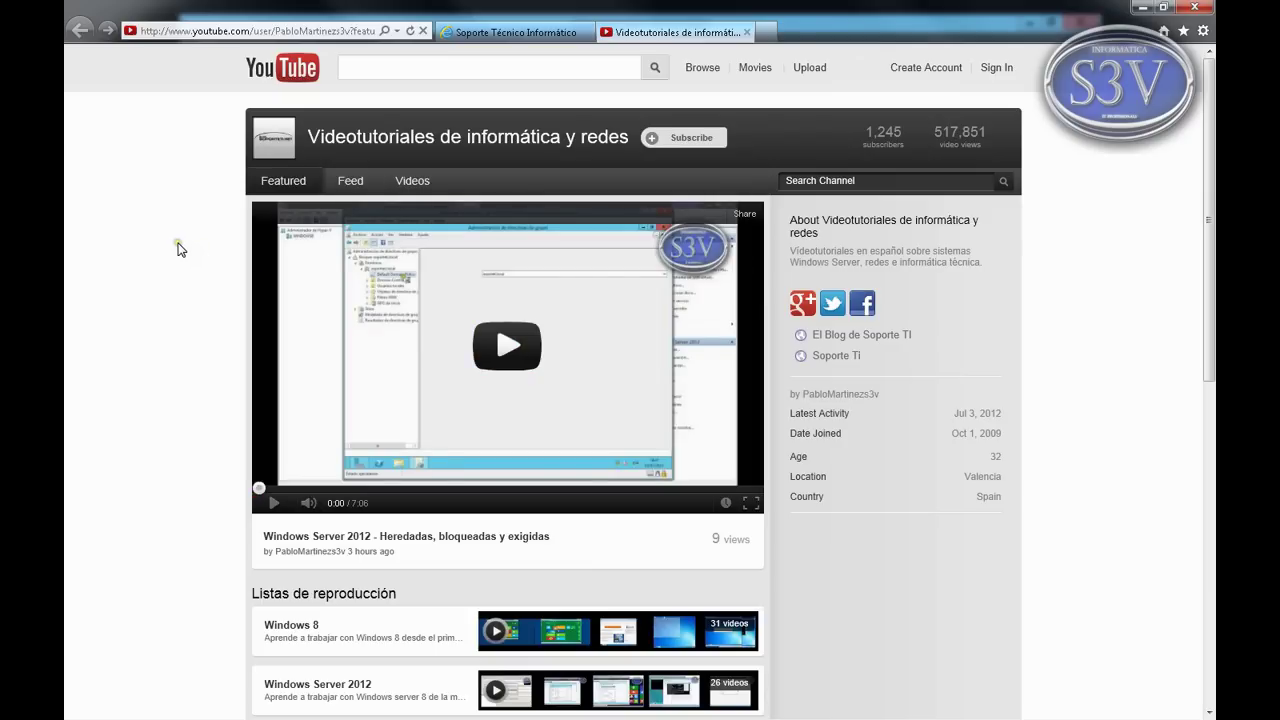
left_click(408, 181)
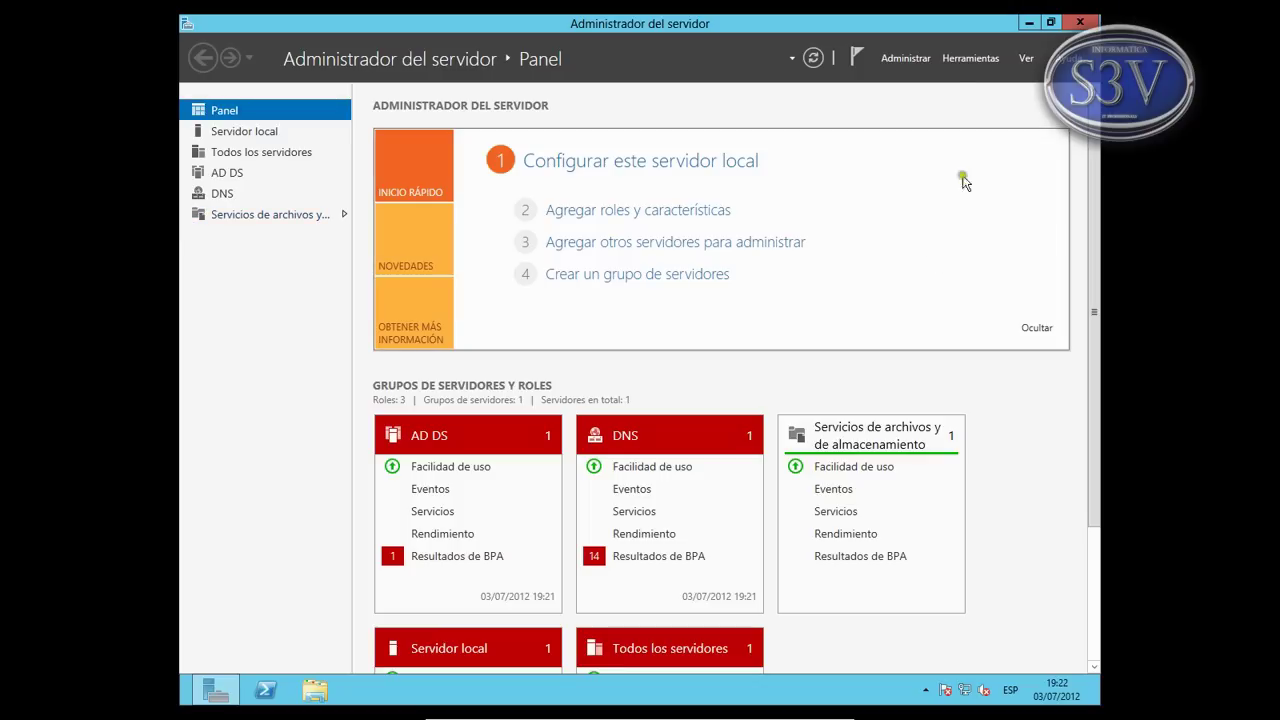
Open the Group Policy Management console and list the Group Policy objects of the soporteti.local domain.
left_click(968, 59)
left_click(927, 86)
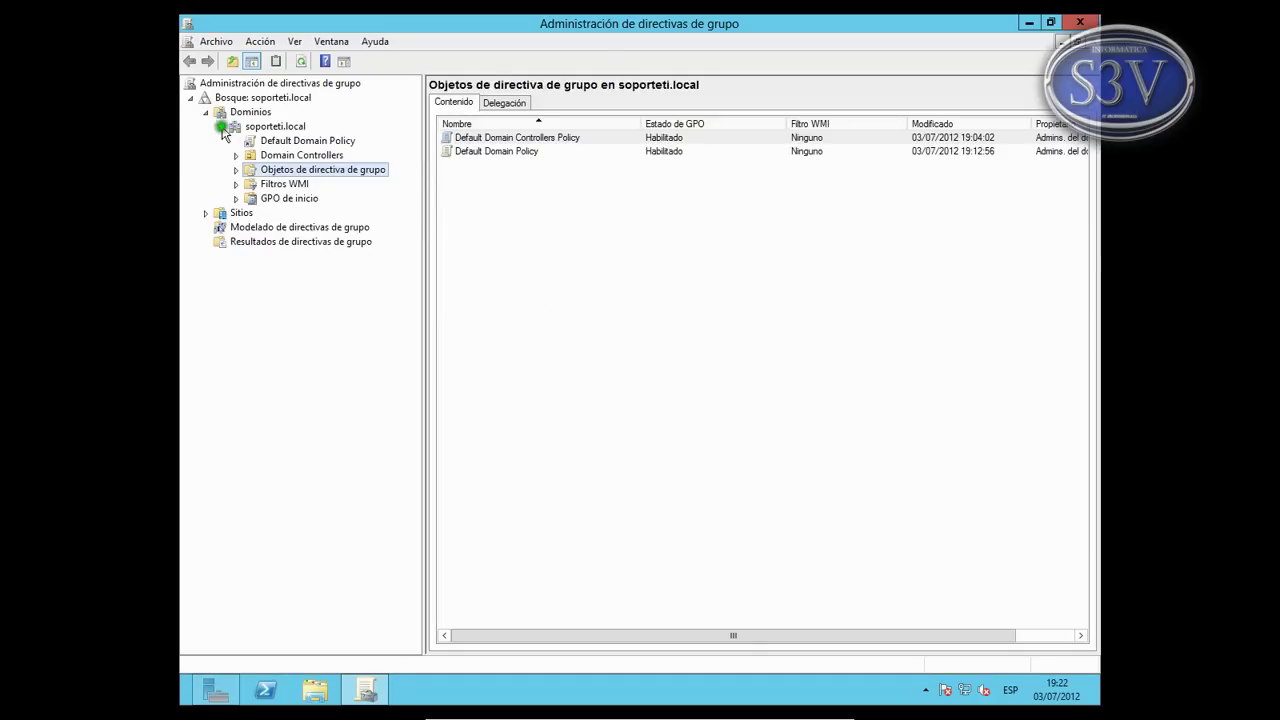
left_click(221, 127)
double_click(226, 113)
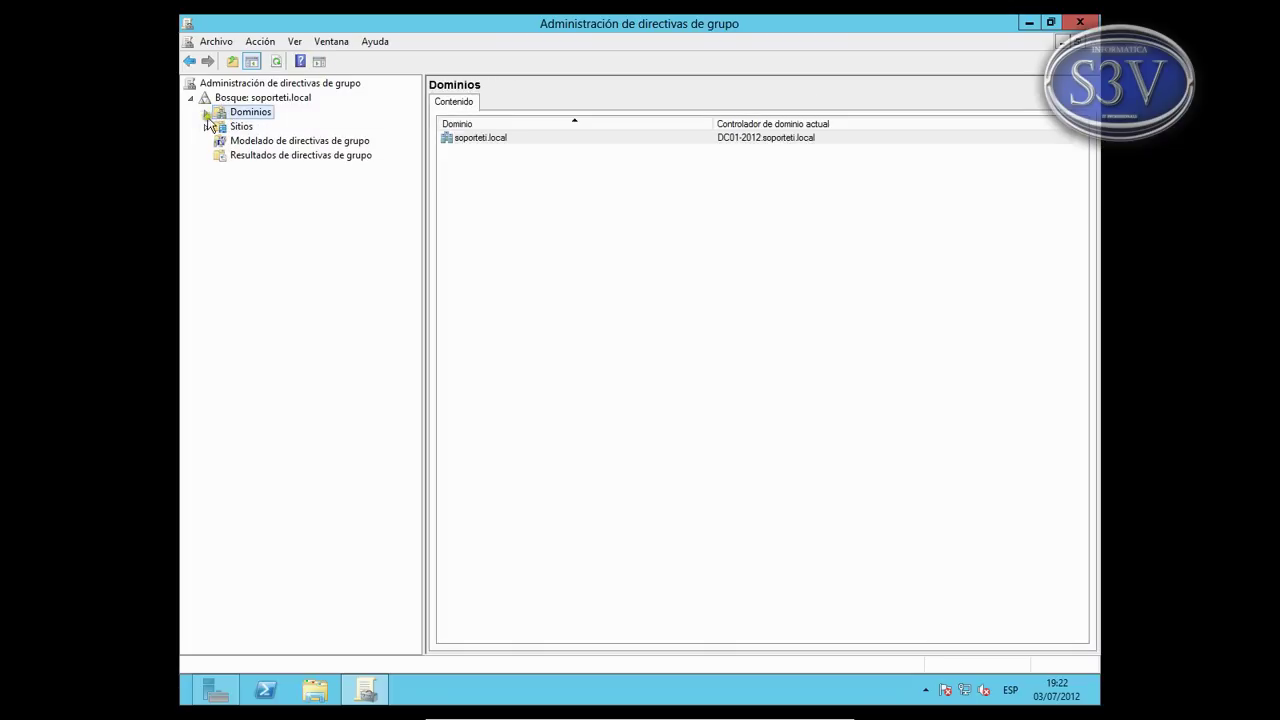
left_click(206, 112)
left_click(221, 127)
left_click(264, 170)
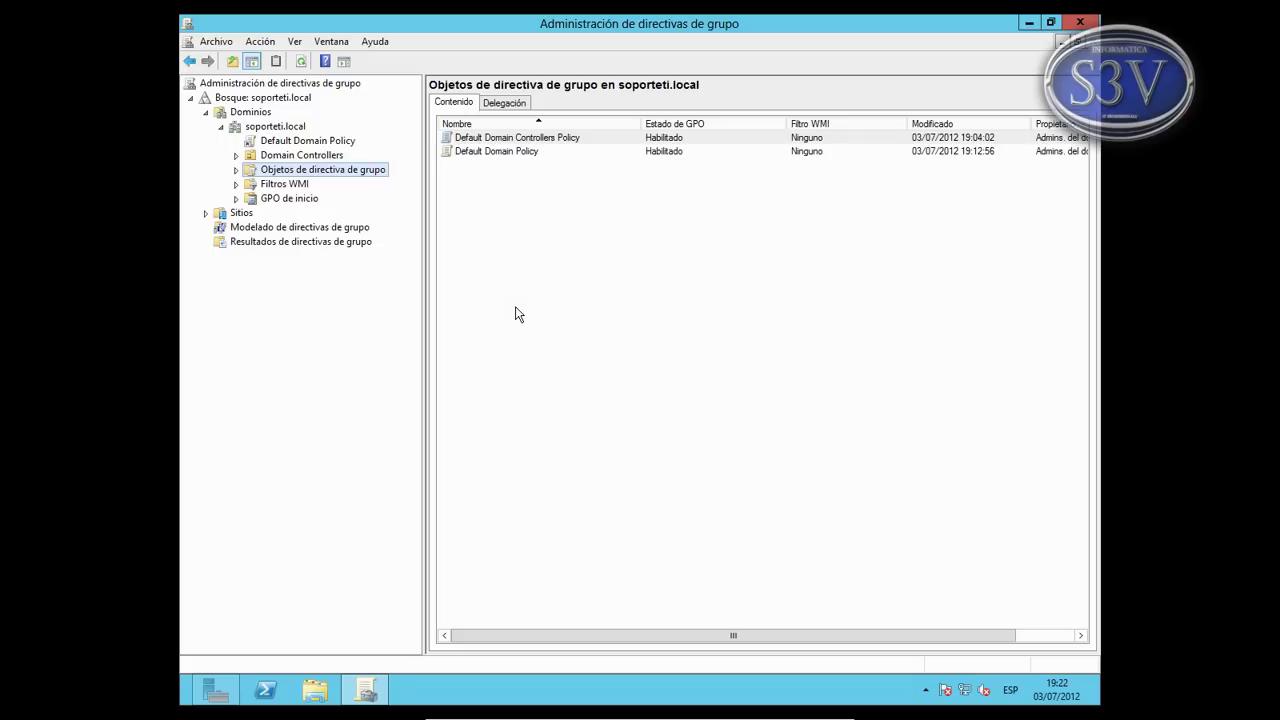
left_click(522, 277)
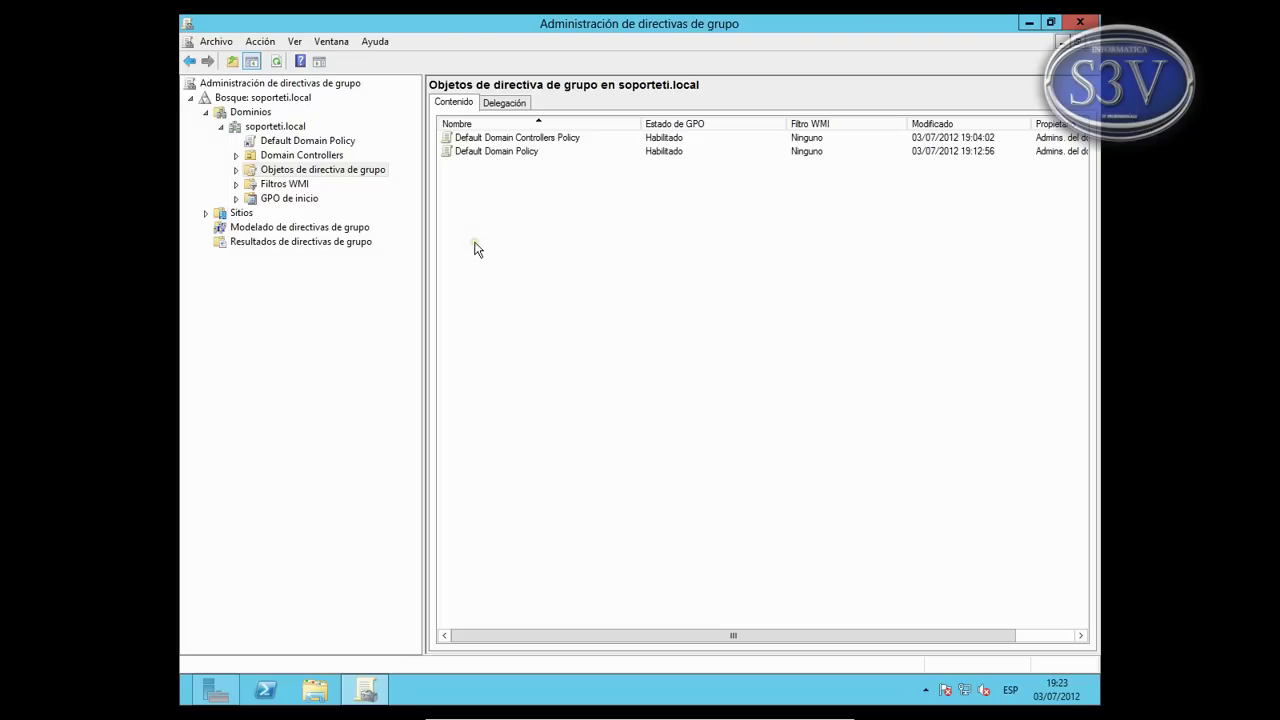
right_click(508, 151)
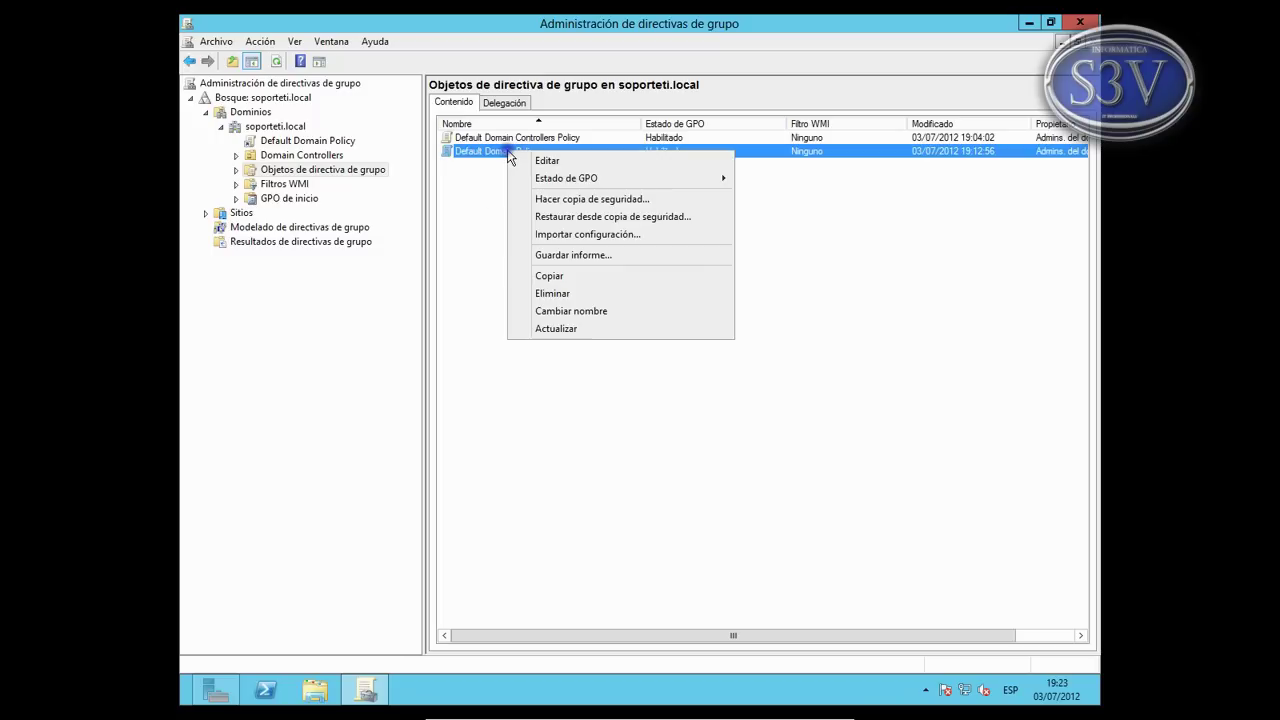
left_click(582, 199)
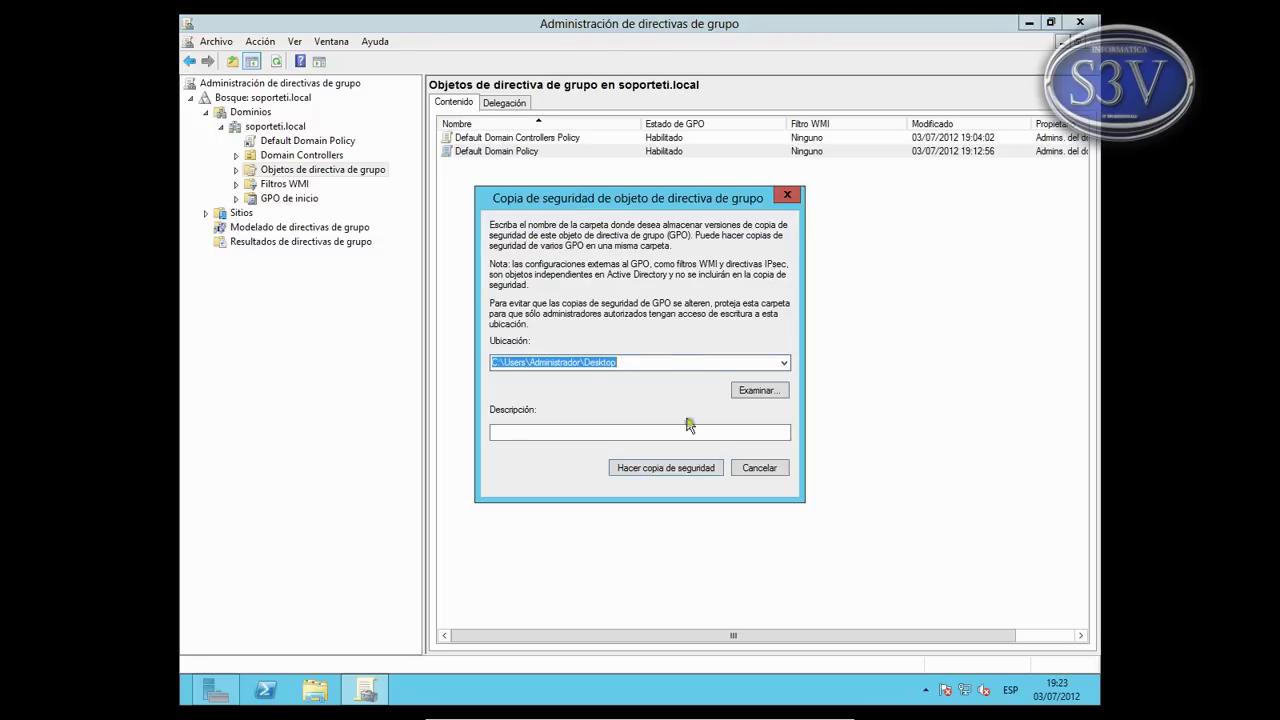
left_click(758, 470)
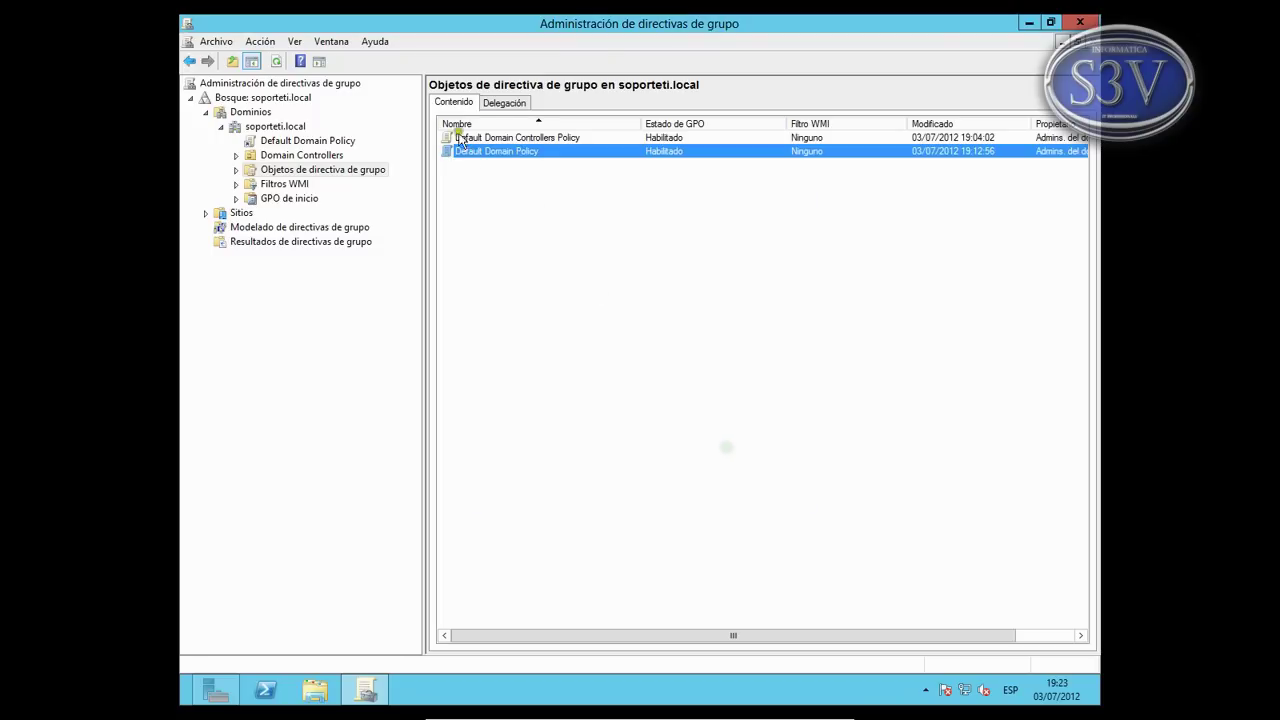
left_click(498, 220)
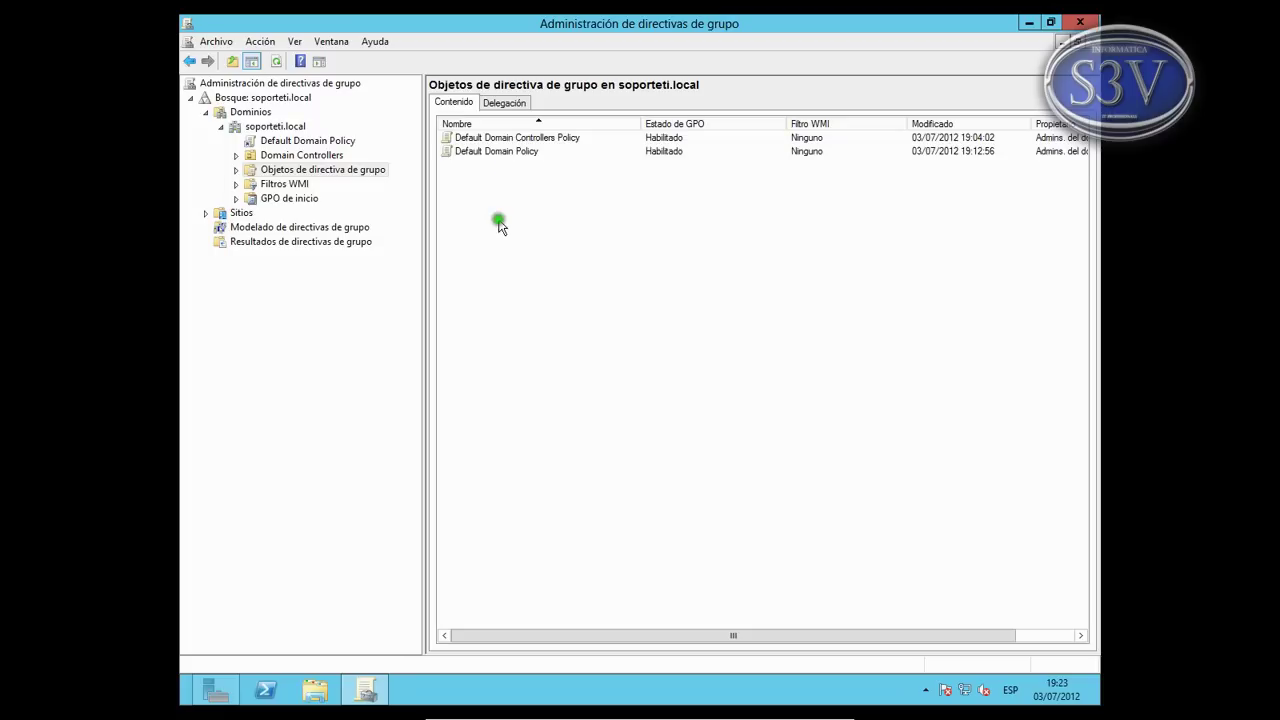
Back up all Group Policy objects to C:\Users\Administrador\Desktop with the description "Copia de seguridad de todo".
left_click(335, 167)
right_click(540, 279)
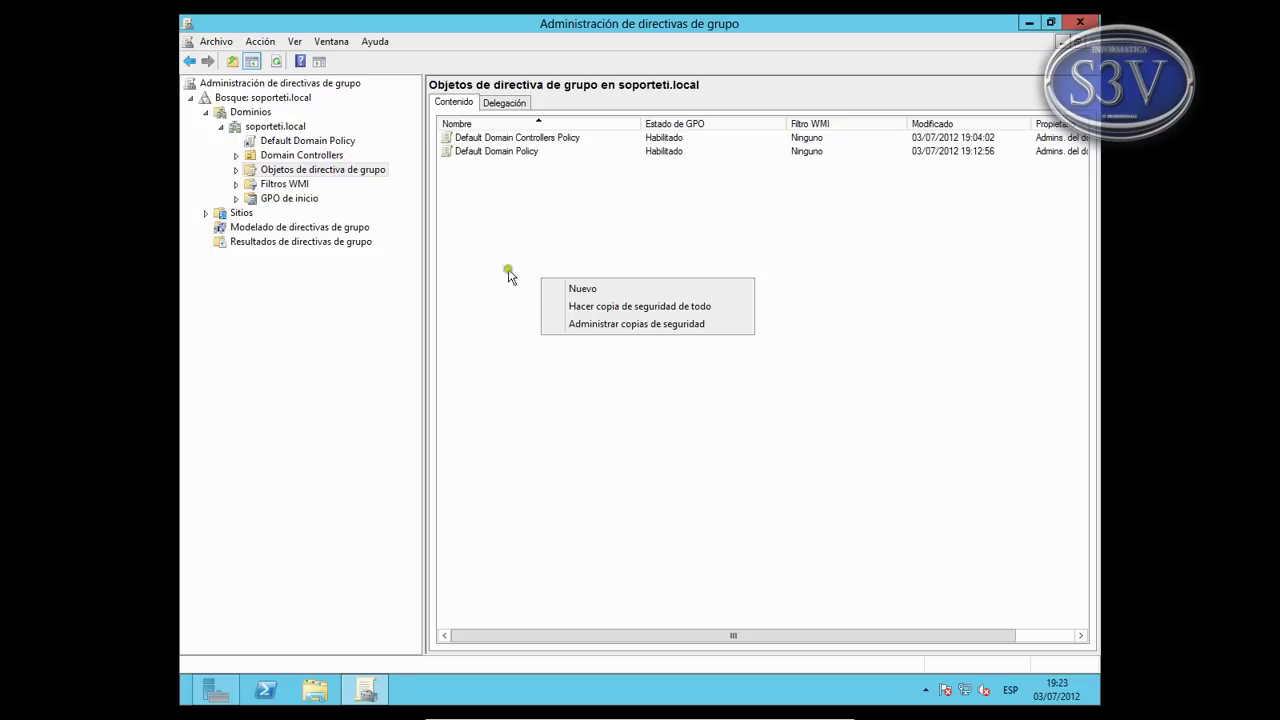
left_click(630, 310)
left_click(632, 430)
type("Copia d")
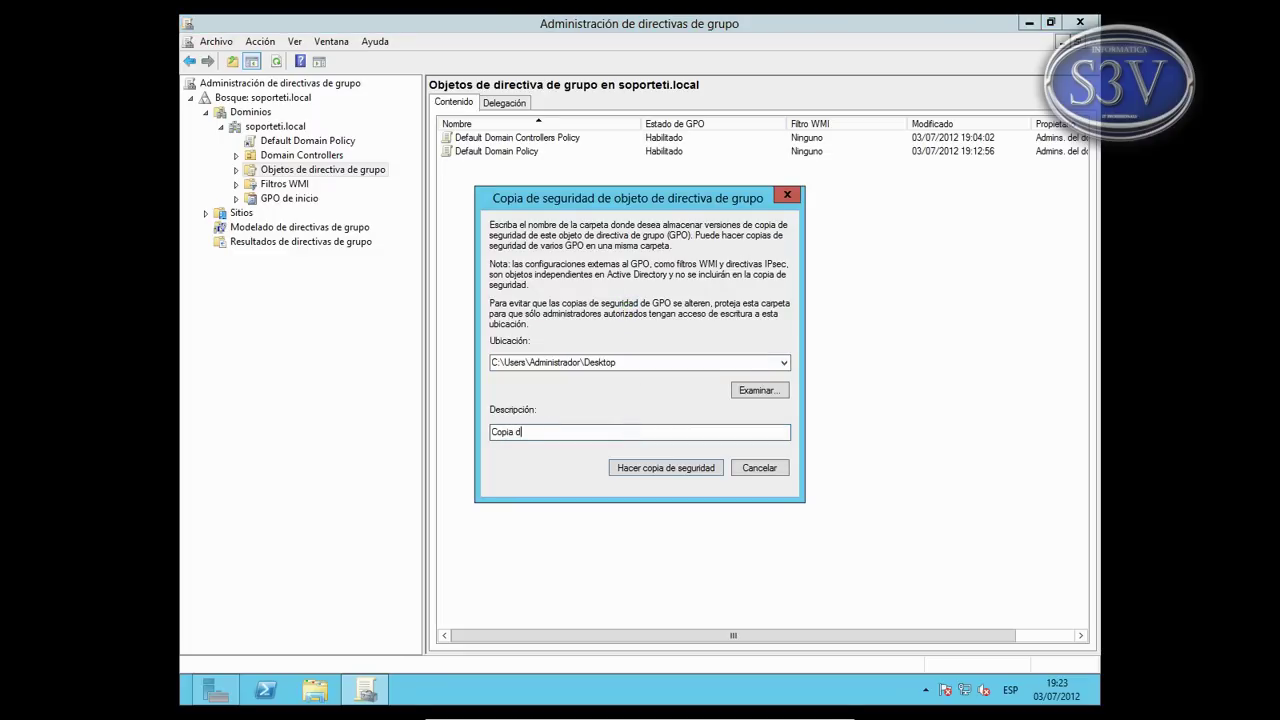
type("e seguridad GPO")
key("Return")
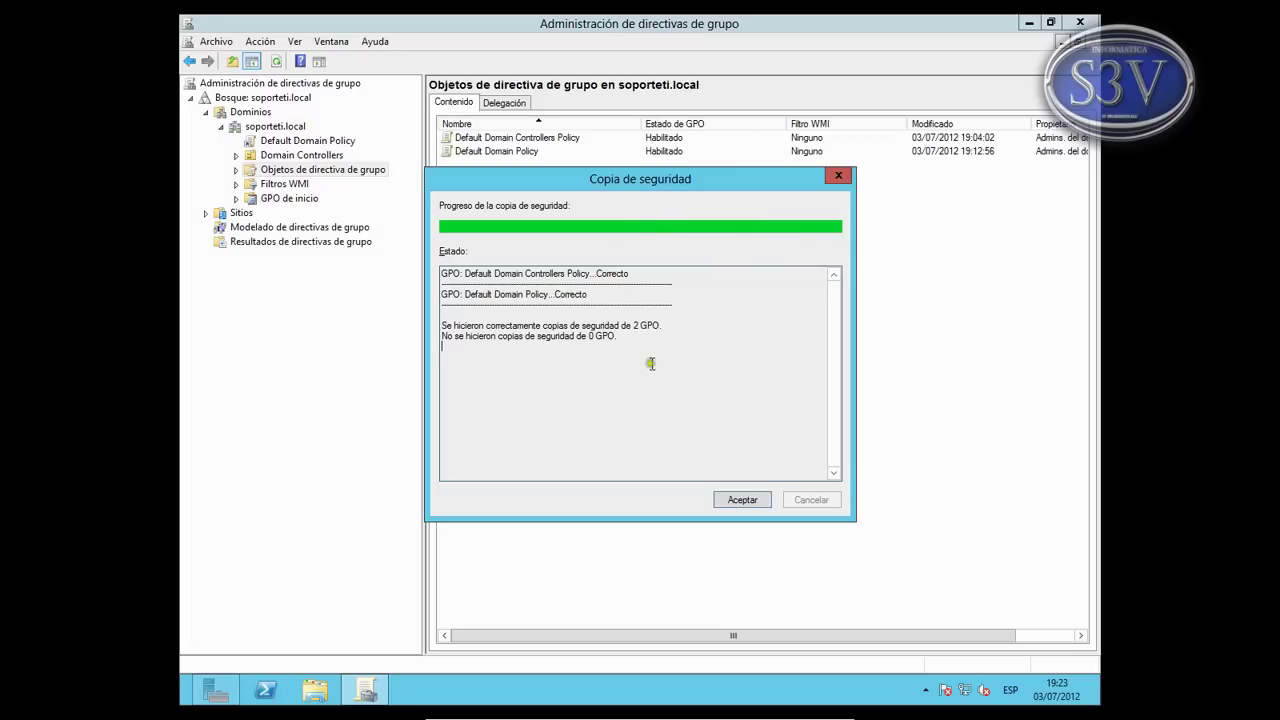
left_click(742, 498)
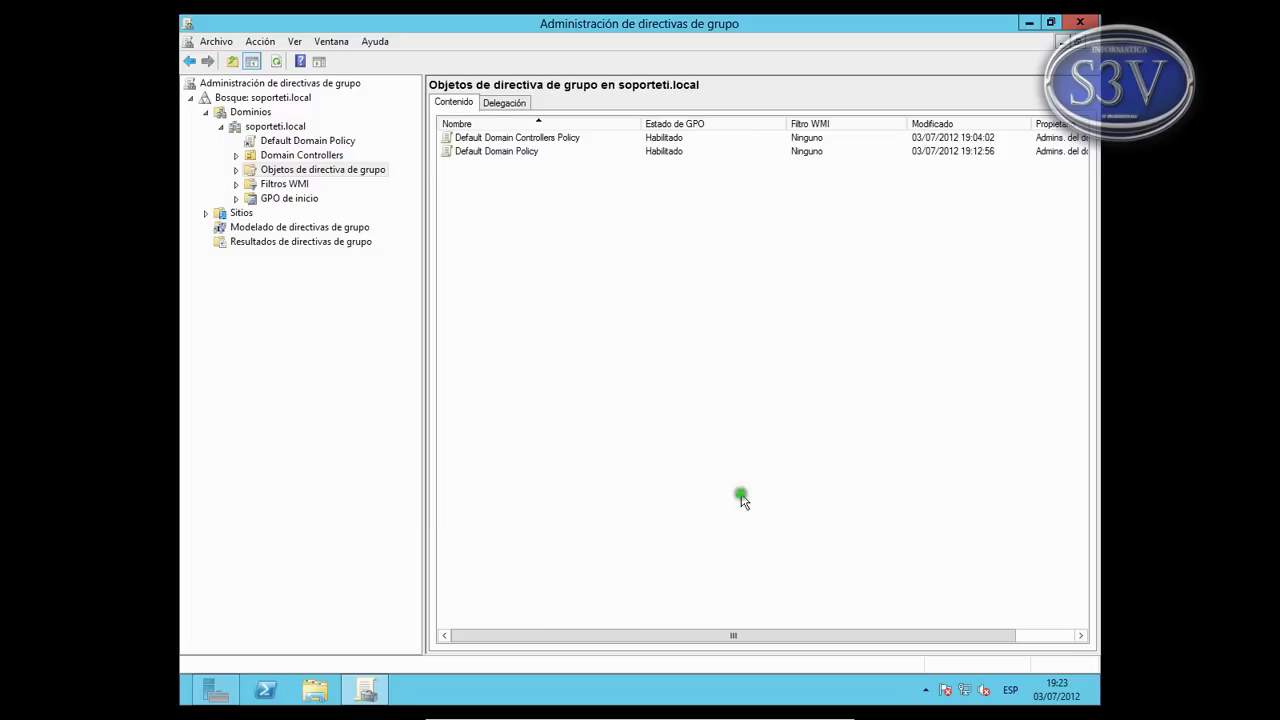
Open the manager for Group Policy backups, look through the listed backups and try the most-recent-version filter.
right_click(506, 280)
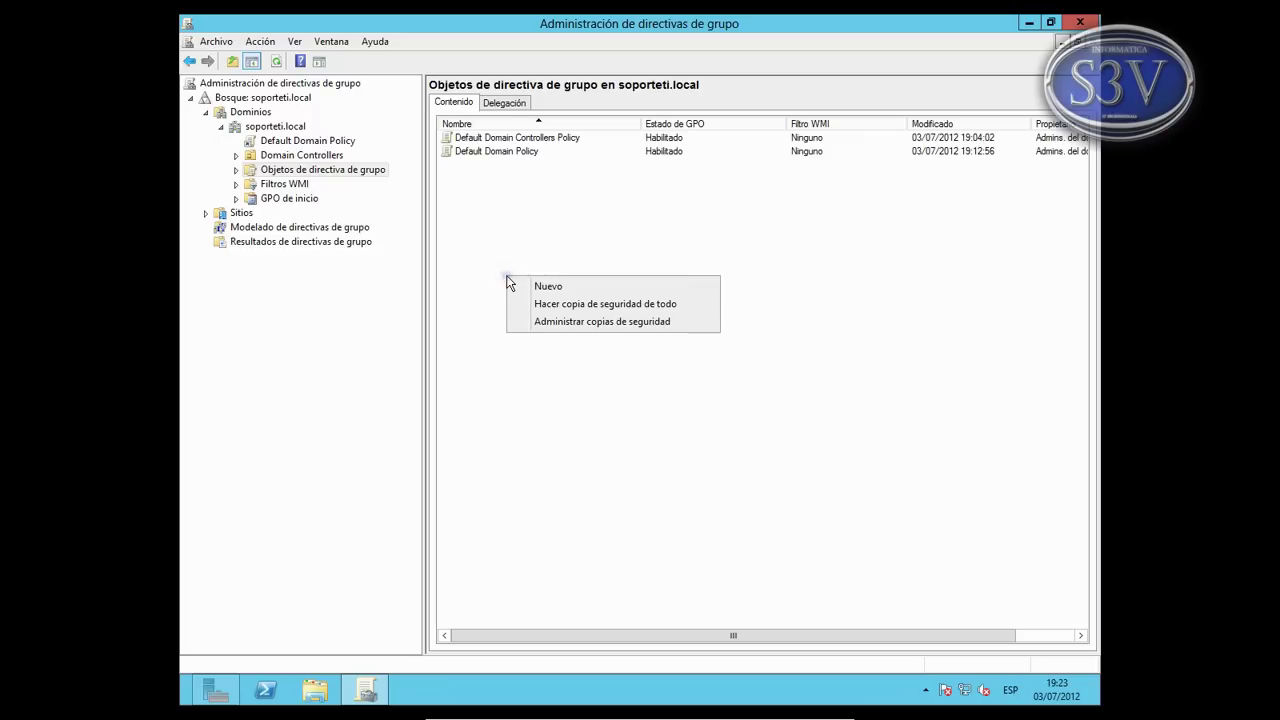
left_click(619, 322)
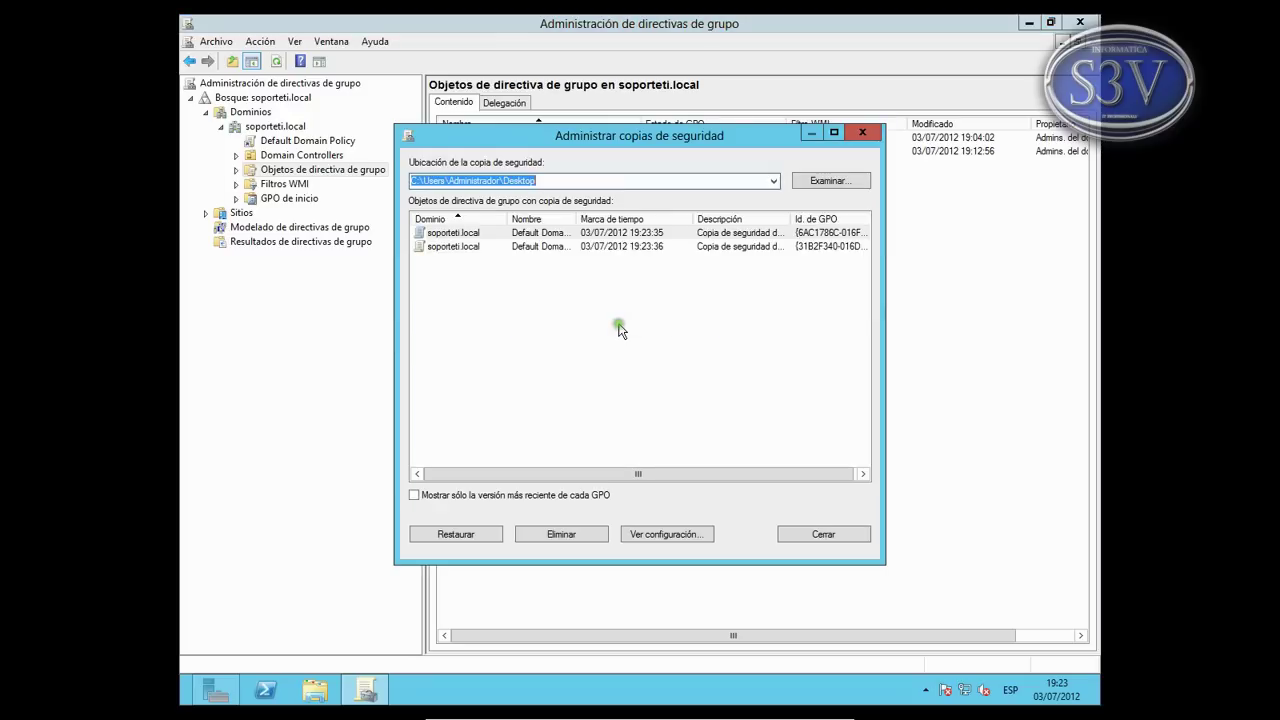
left_click(468, 246)
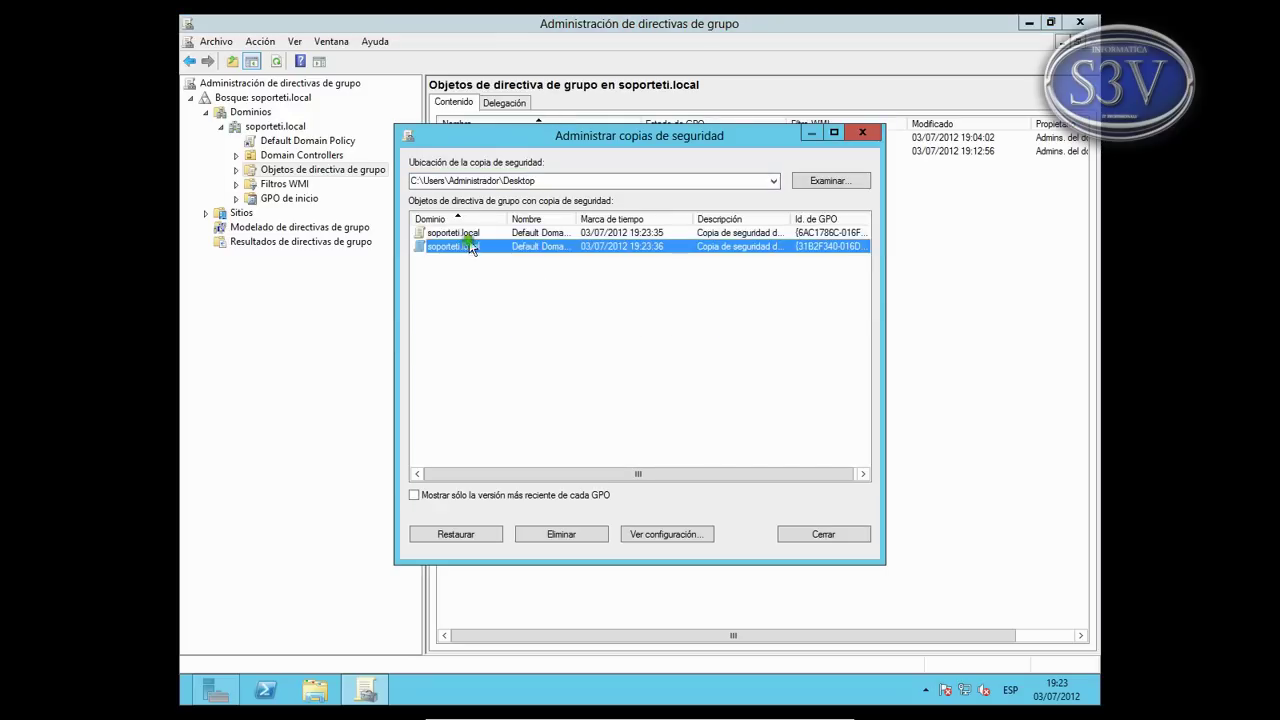
left_click(468, 232)
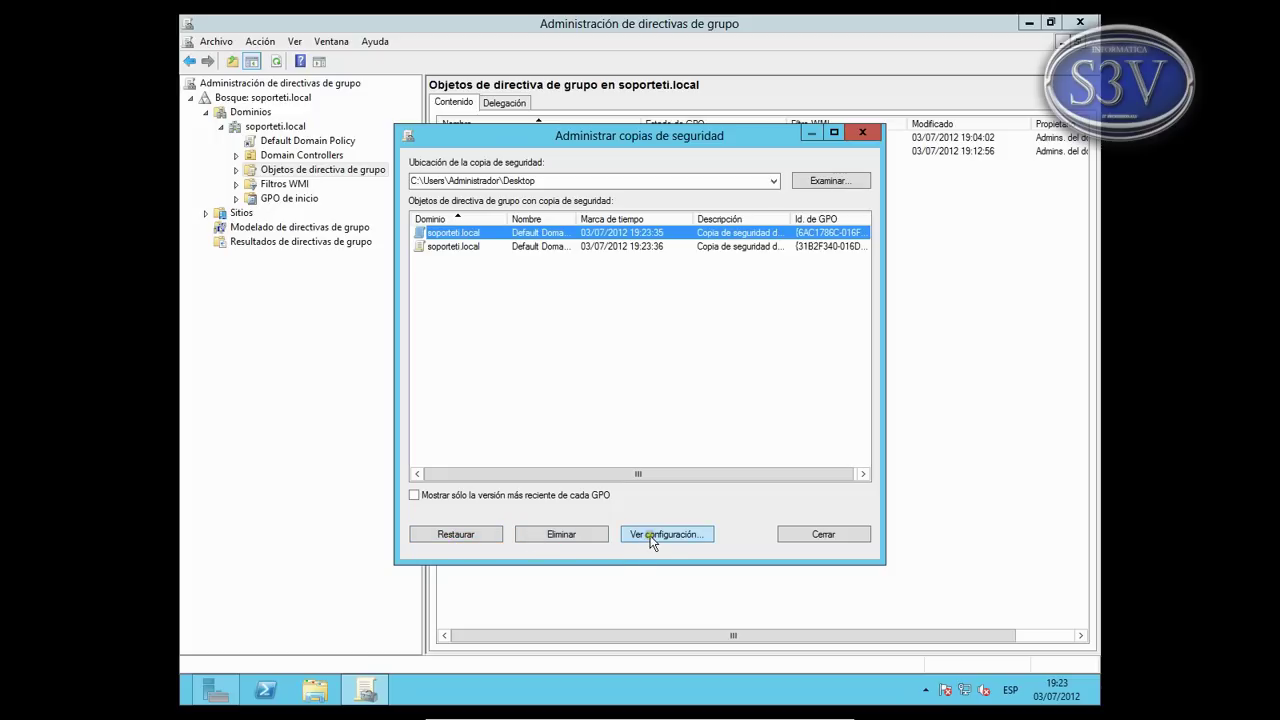
left_click(516, 494)
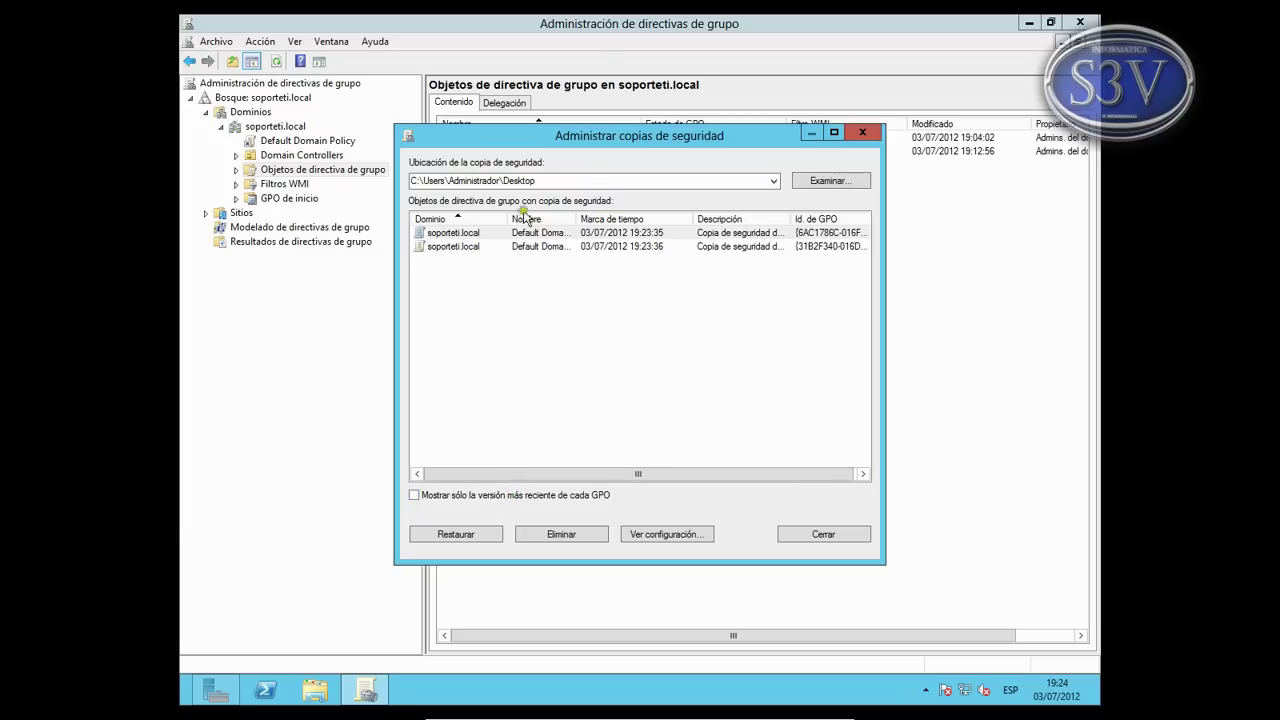
Maximize the backup manager, widen its columns to read full names and descriptions, and toggle the most-recent-version filter.
left_click(835, 134)
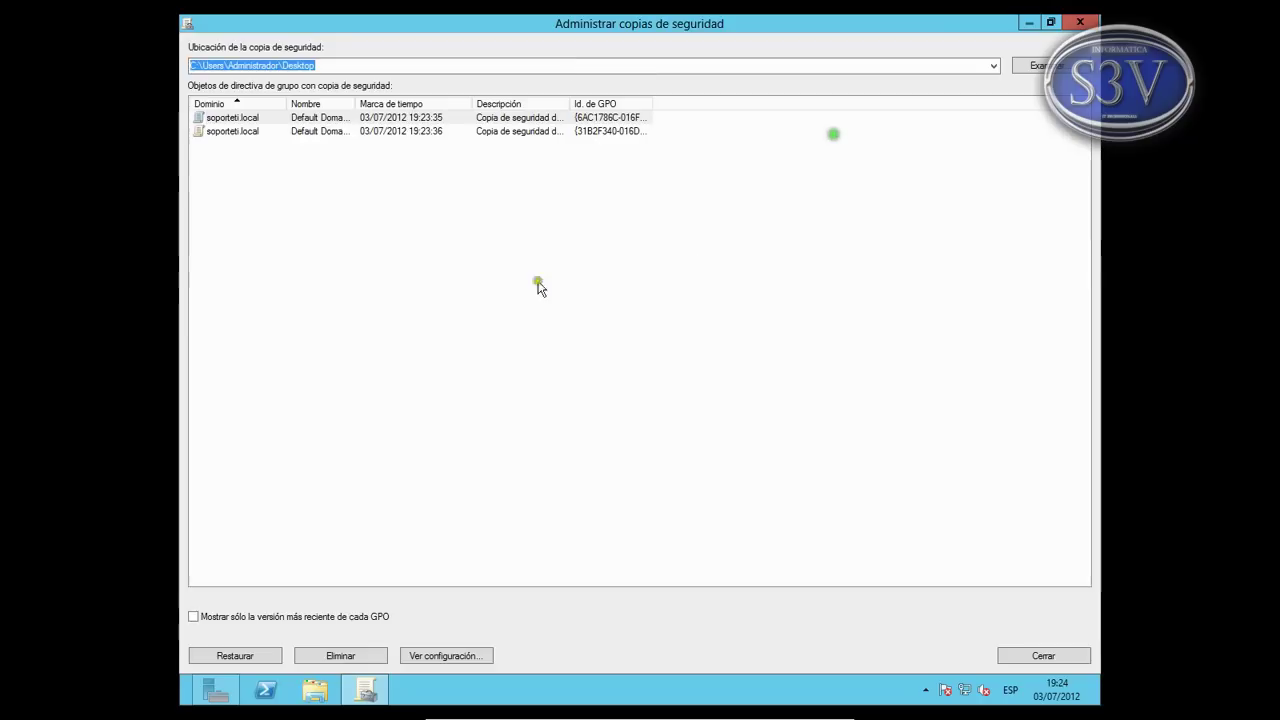
left_click_drag(288, 103, 423, 103)
left_click_drag(540, 103, 558, 104)
left_click_drag(656, 103, 708, 103)
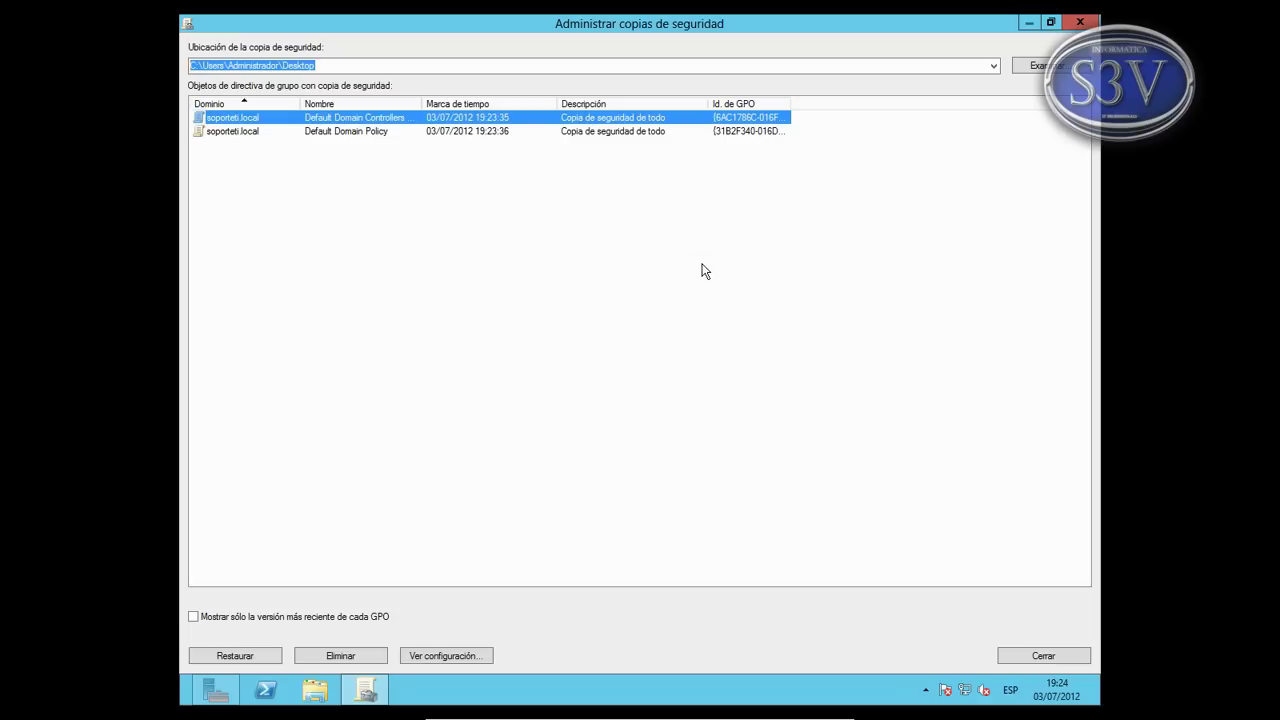
left_click(318, 616)
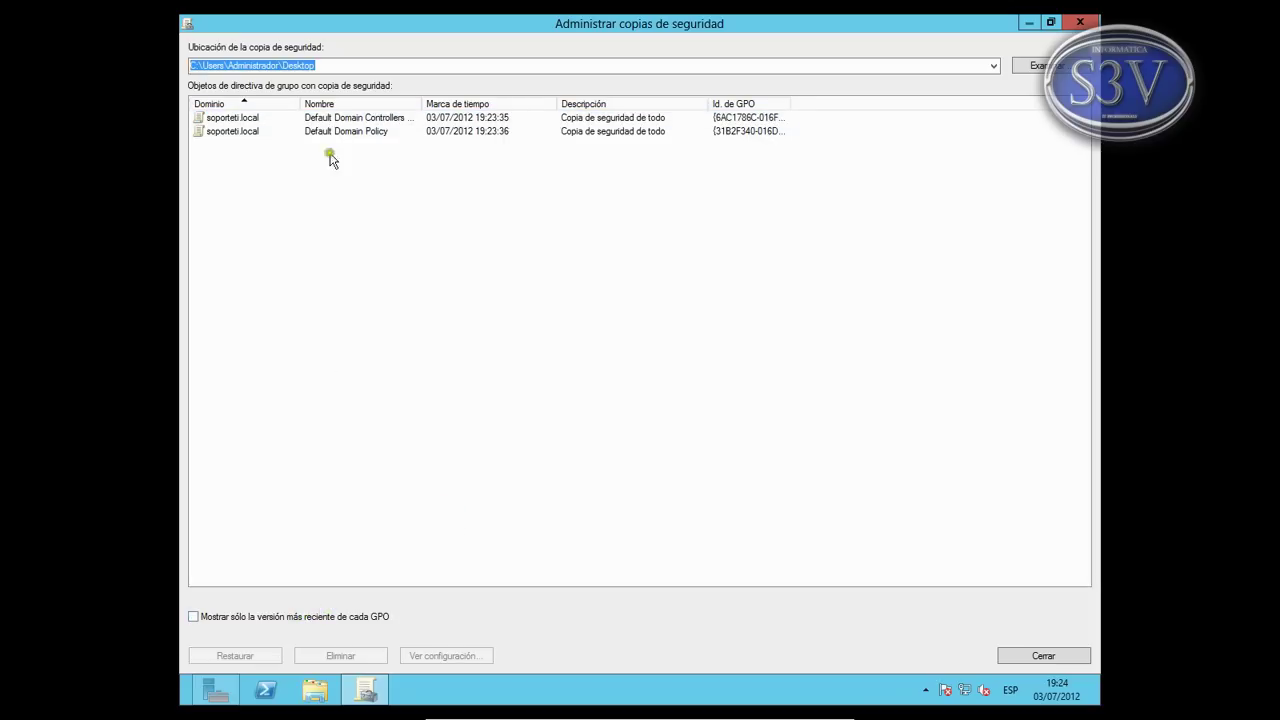
Examine the security settings and EFS certificates in the Default Domain Controllers Policy backup report, then close the report and backup manager.
left_click(247, 119)
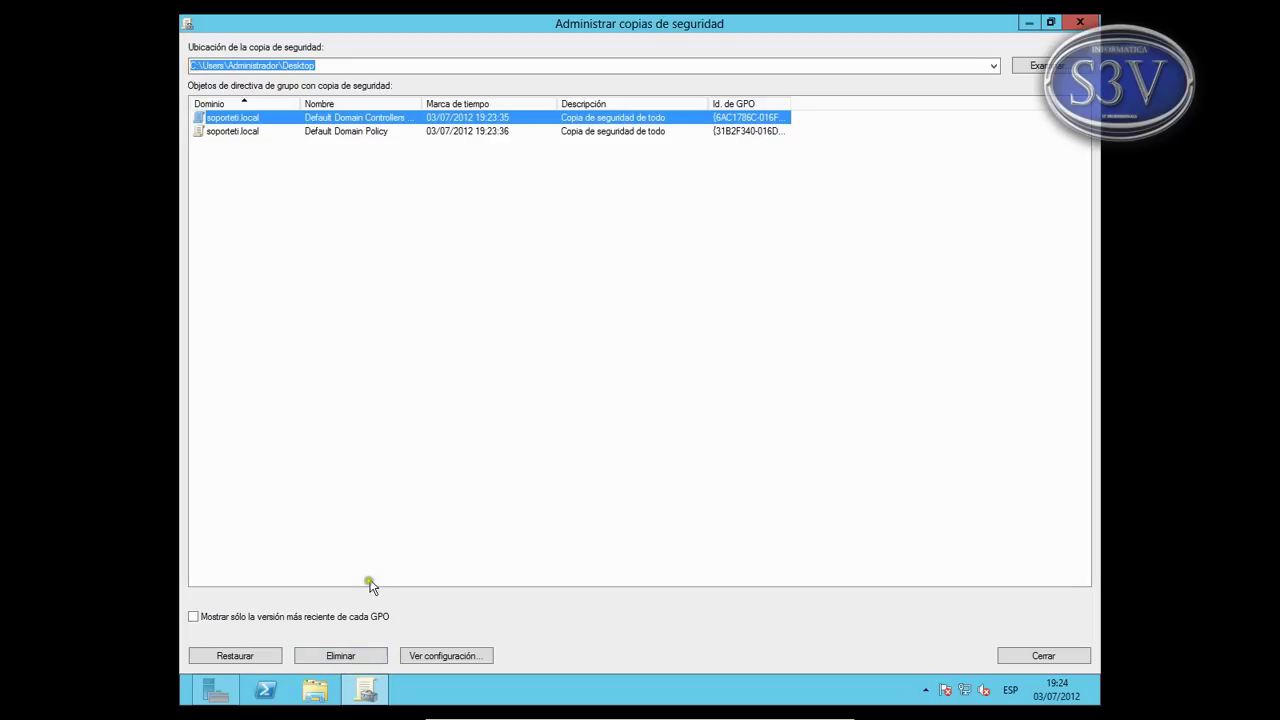
left_click(425, 655)
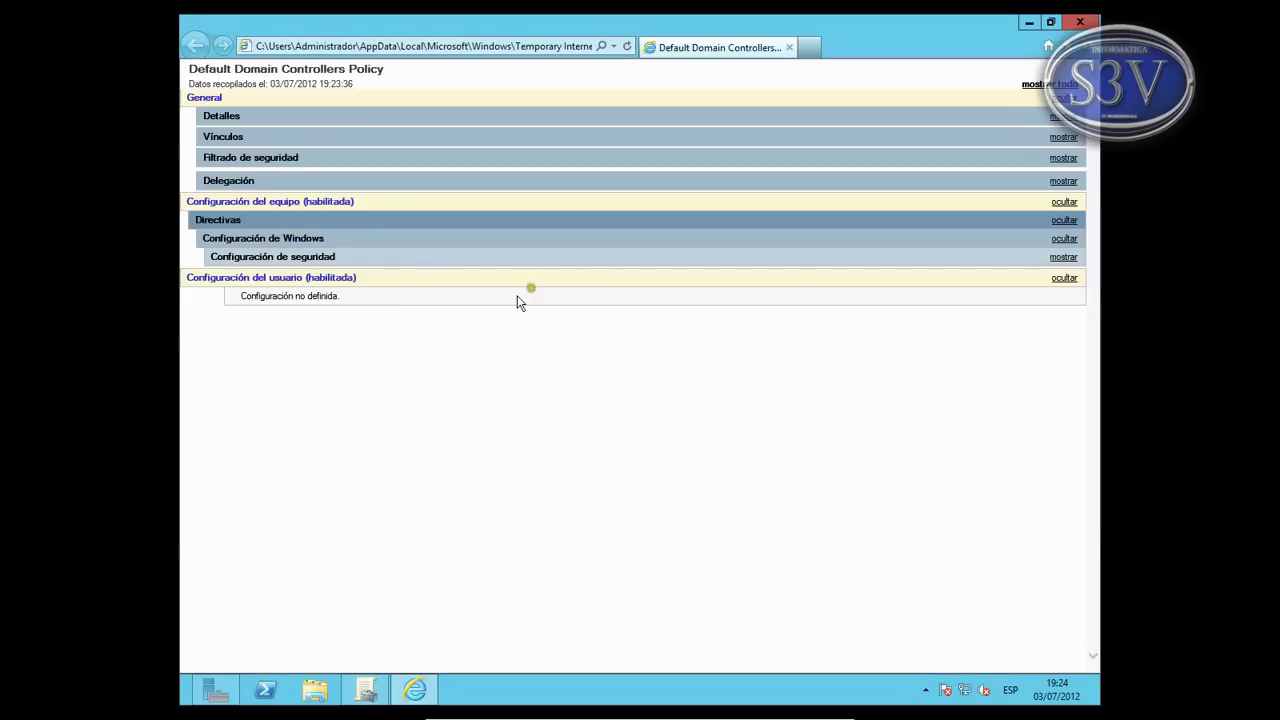
left_click(1063, 257)
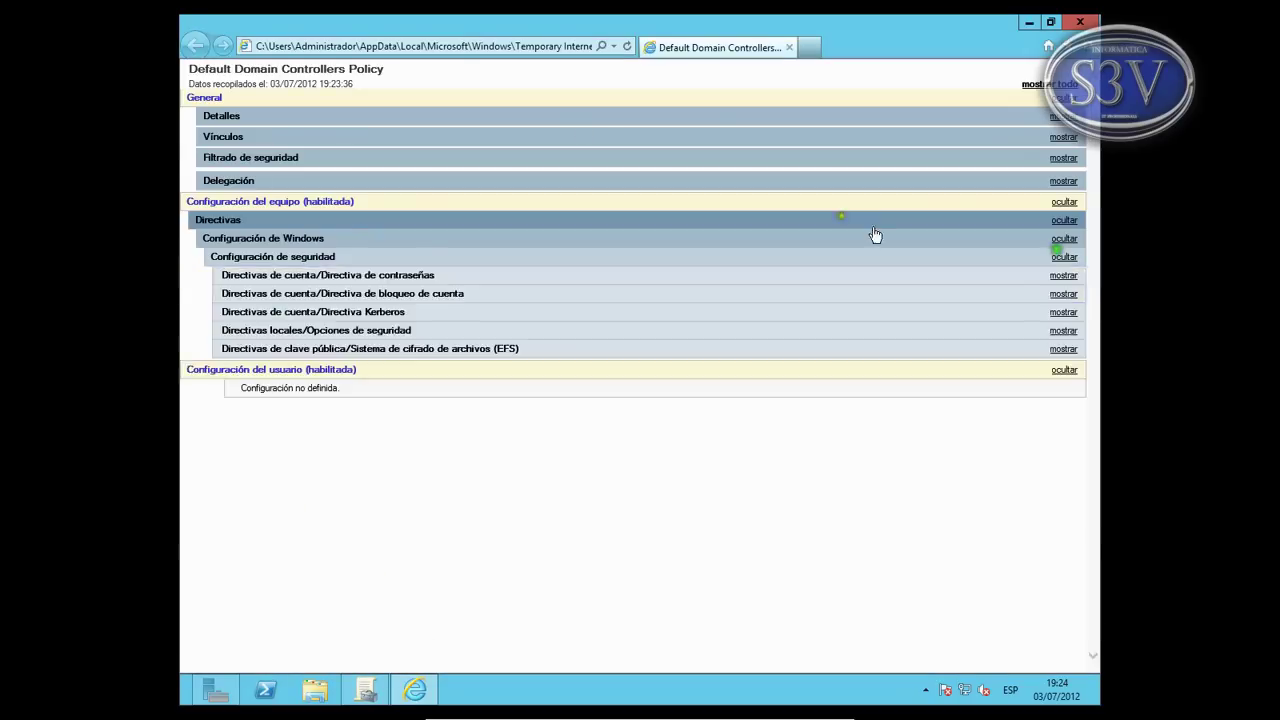
left_click(402, 349)
left_click(252, 367)
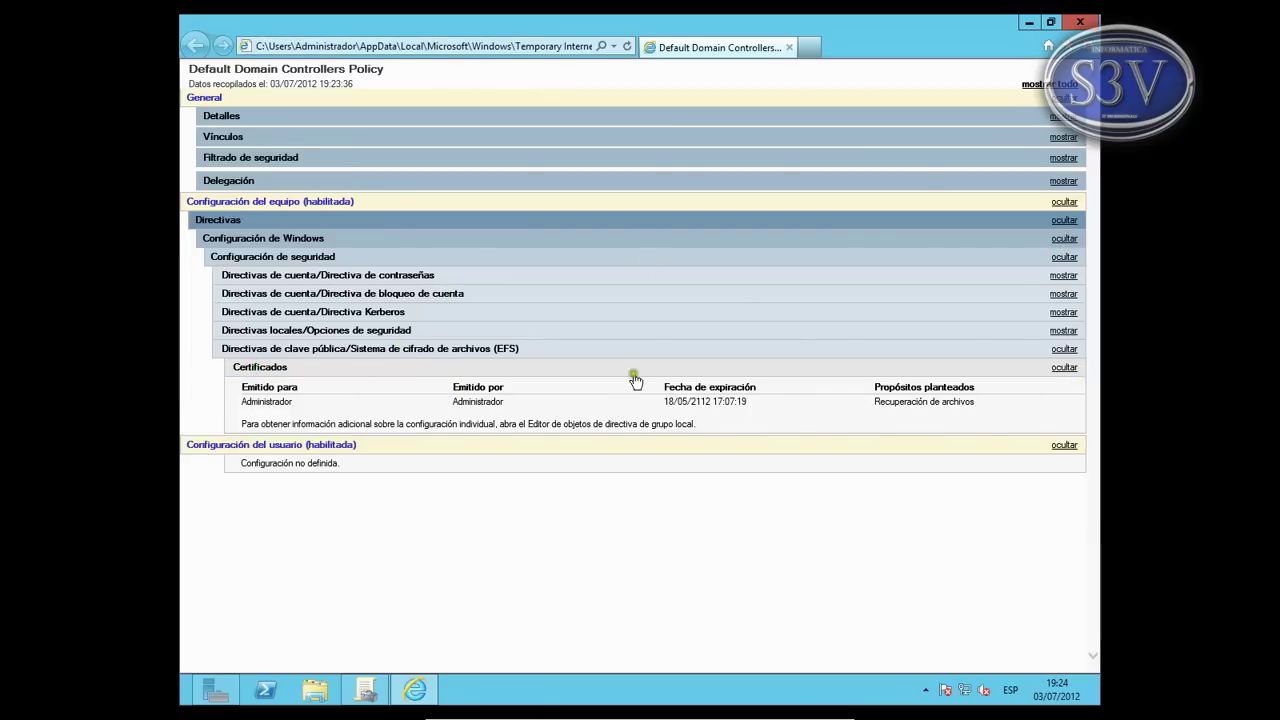
left_click(1078, 22)
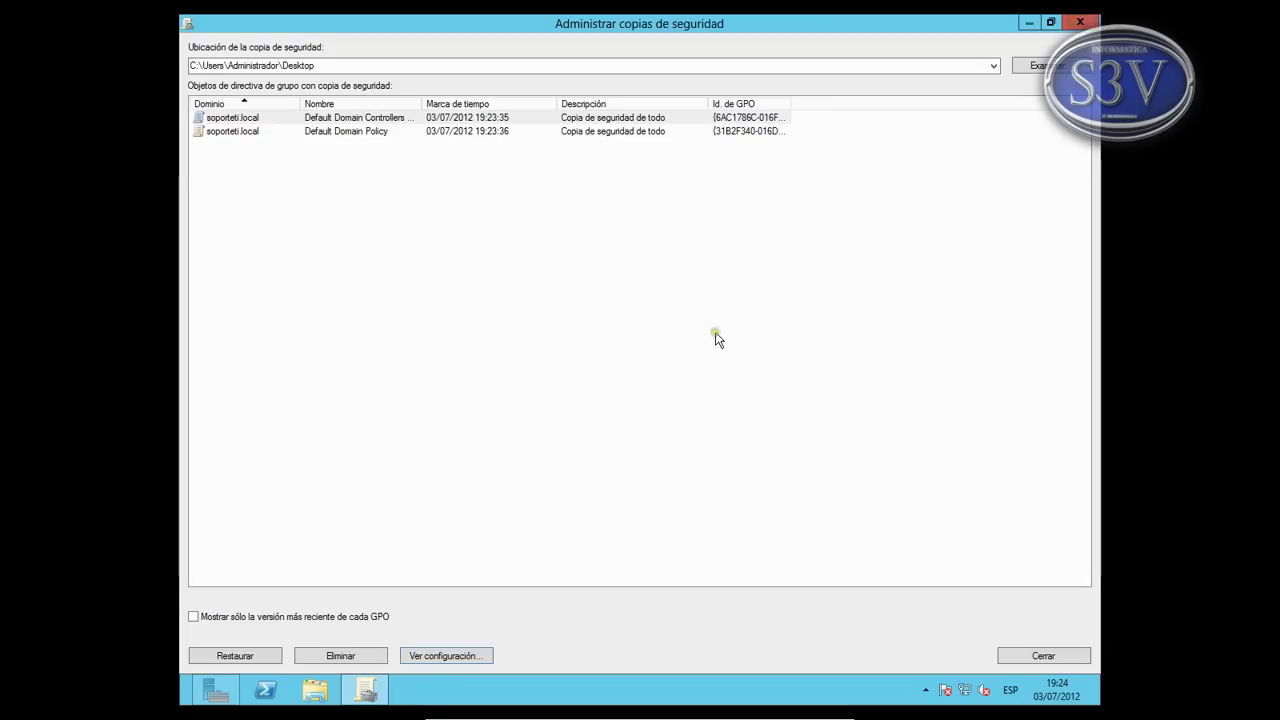
left_click(1017, 658)
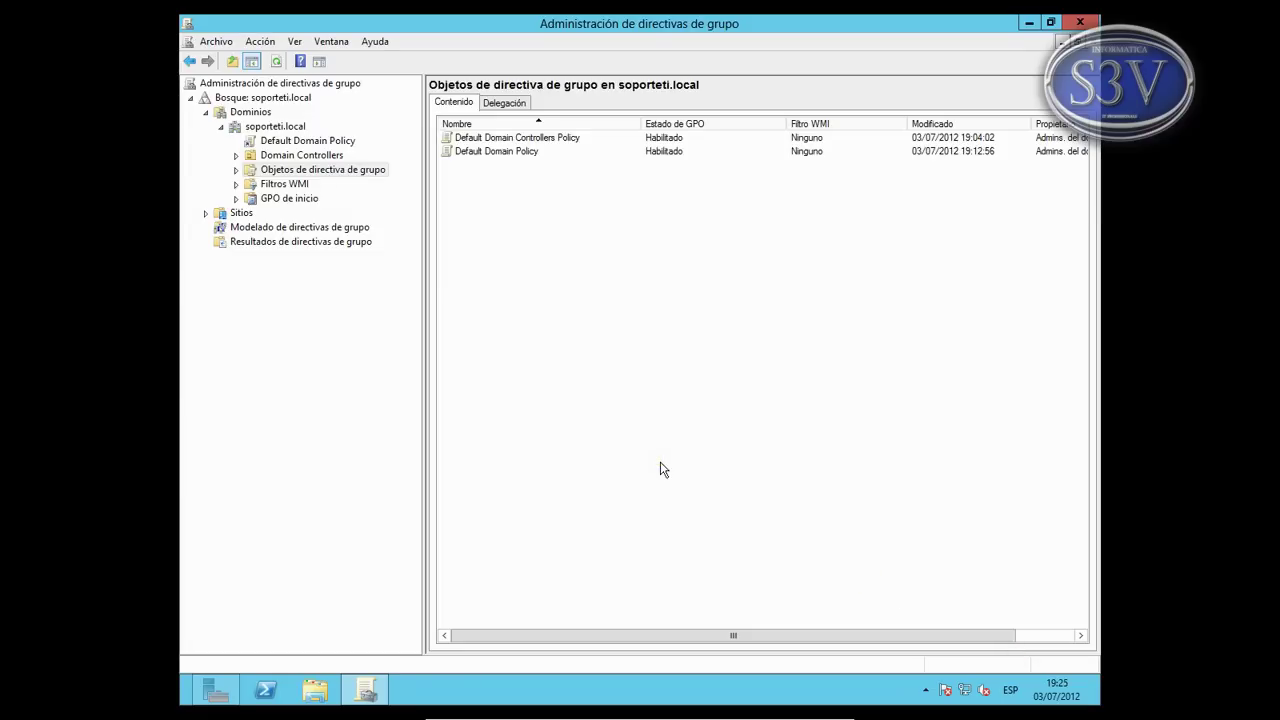
Restore the Default Domain Controllers Policy from its "Copia de seguridad de todo" backup in C:\Users\Administrador\Desktop.
left_click(509, 140)
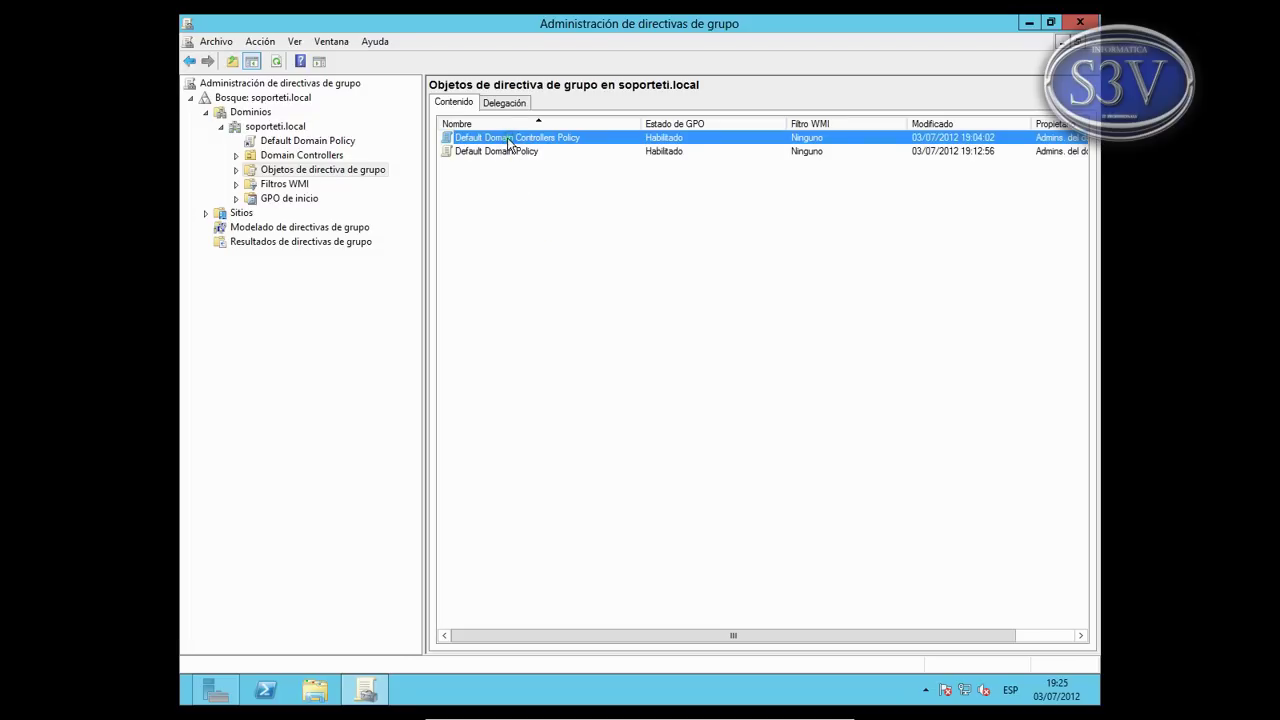
right_click(509, 142)
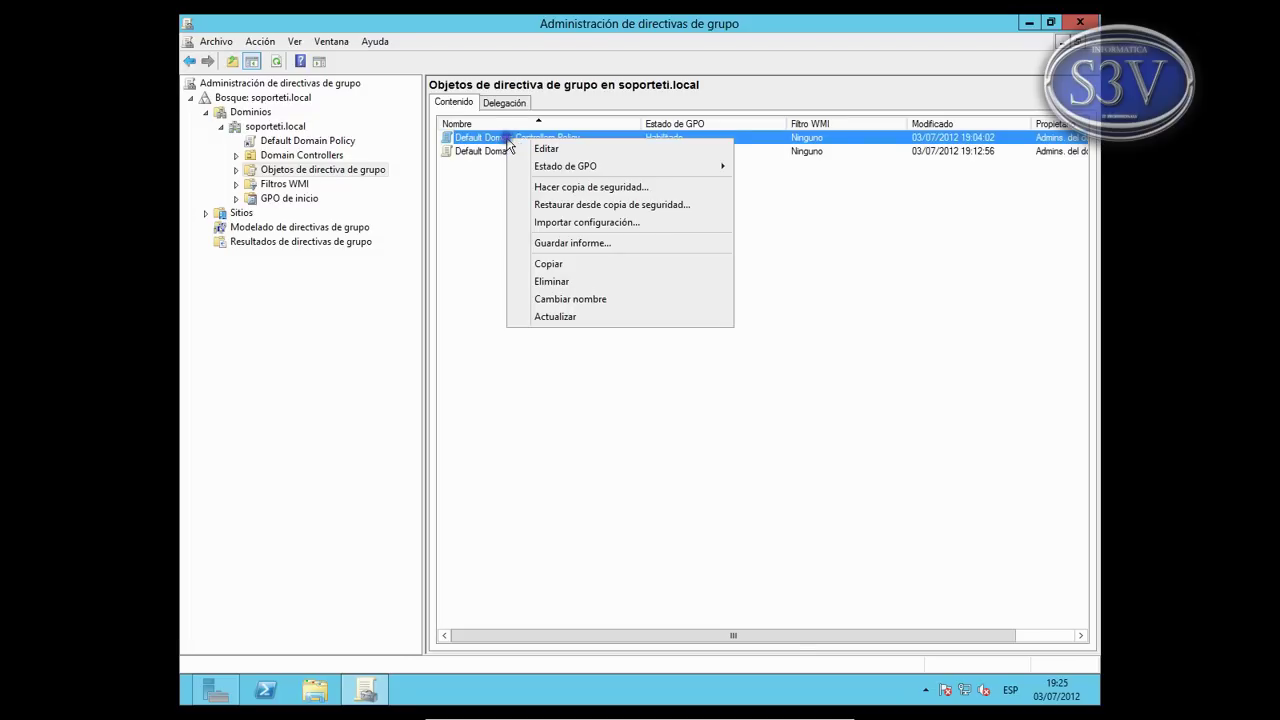
left_click(607, 205)
left_click(416, 318)
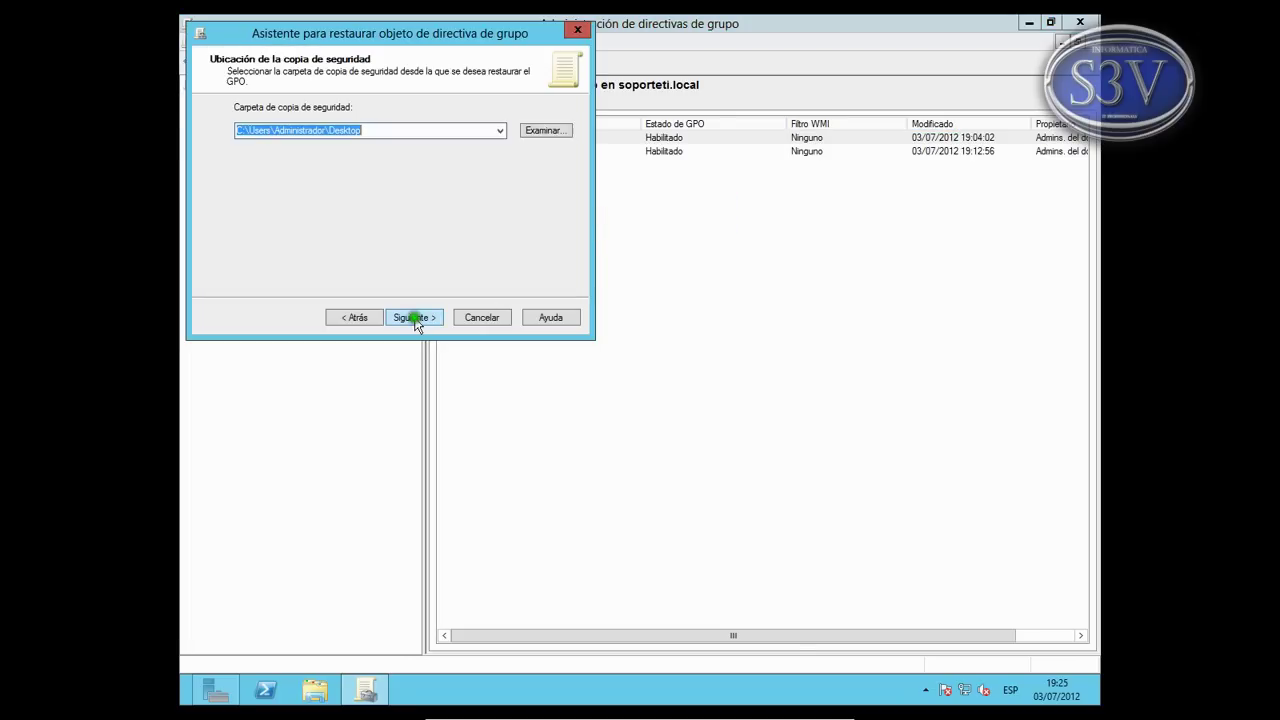
left_click(408, 130)
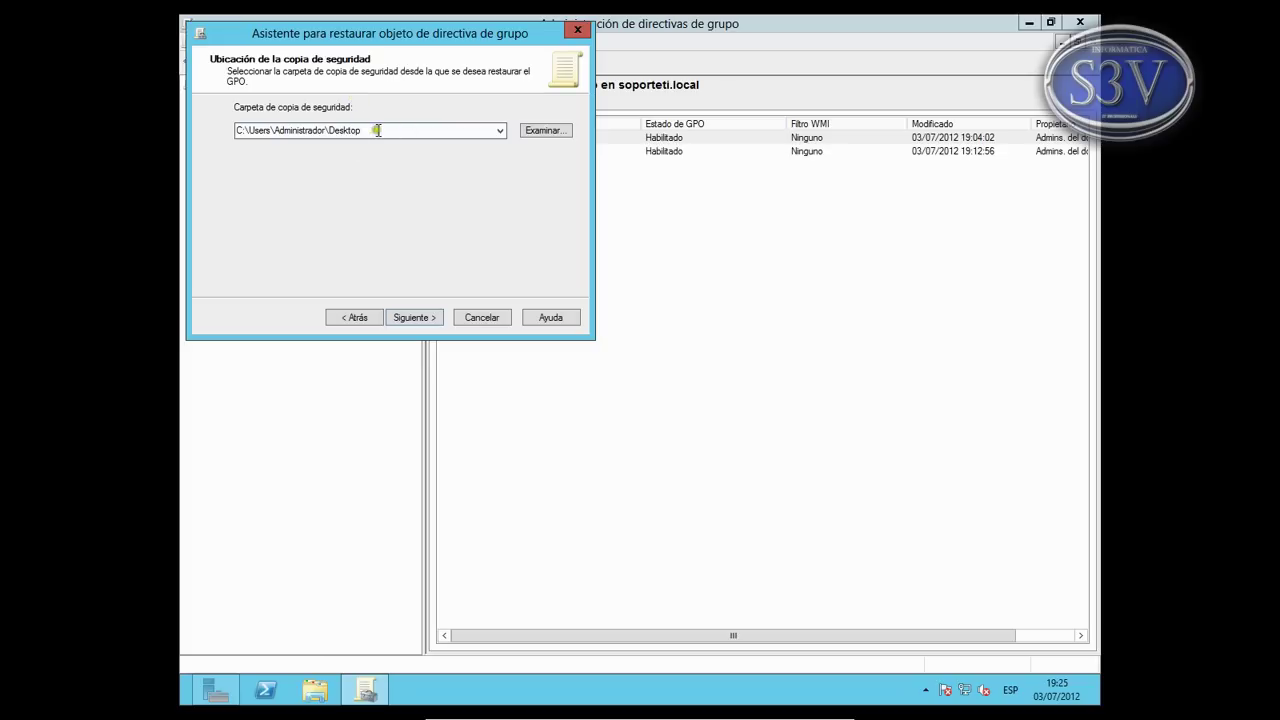
left_click(414, 317)
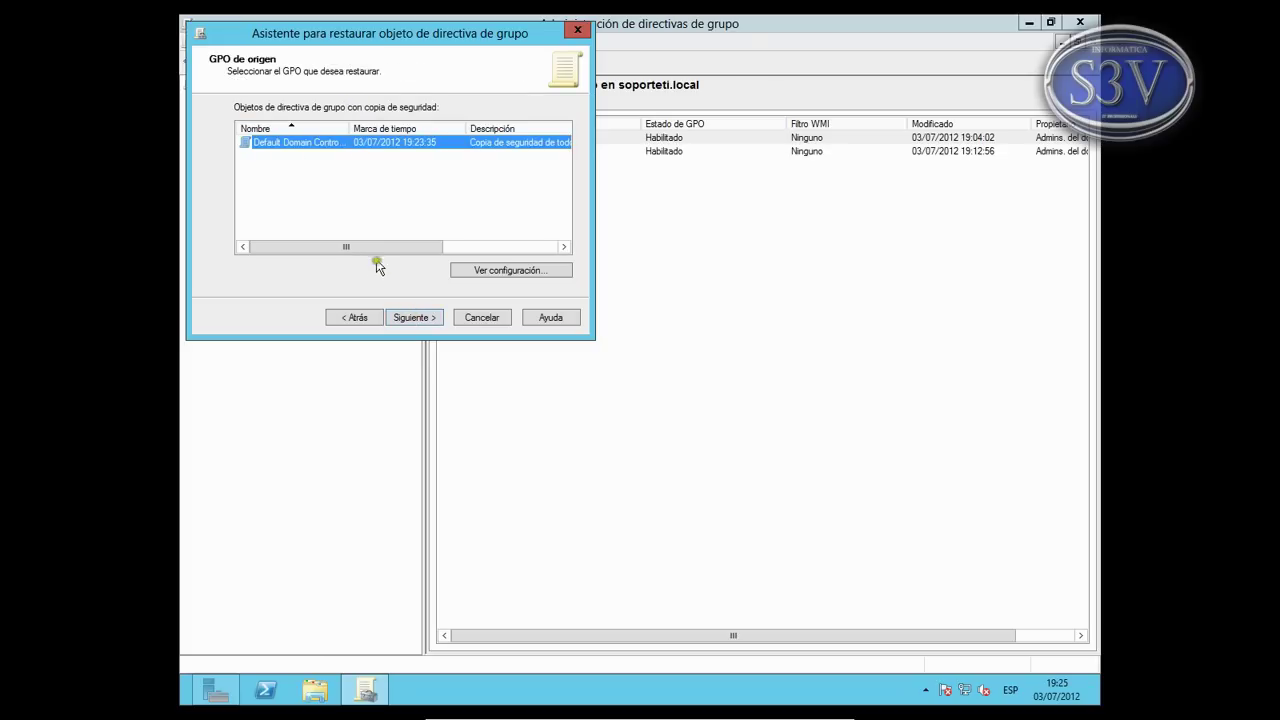
left_click(413, 317)
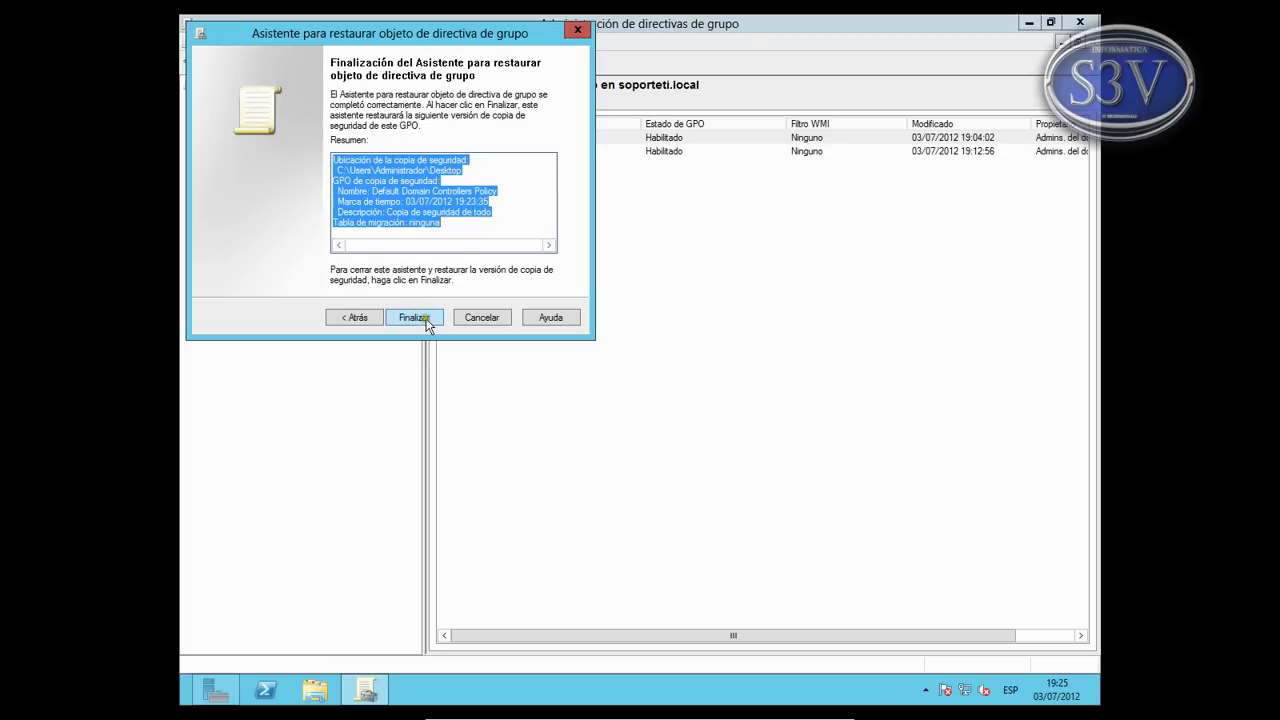
left_click(415, 318)
left_click(484, 347)
left_click(484, 349)
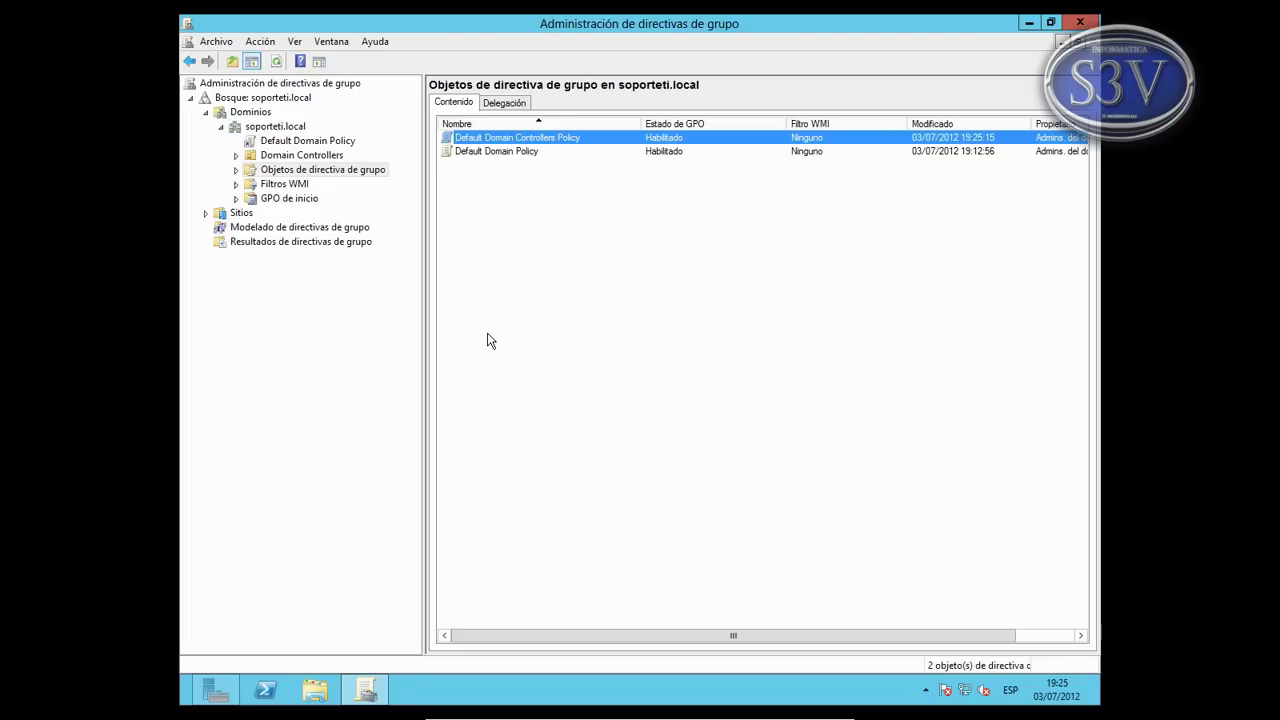
Create a Group Policy object without a source starter GPO, named with the channel's handle followed by "es mi canal de YouTube".
left_click(530, 303)
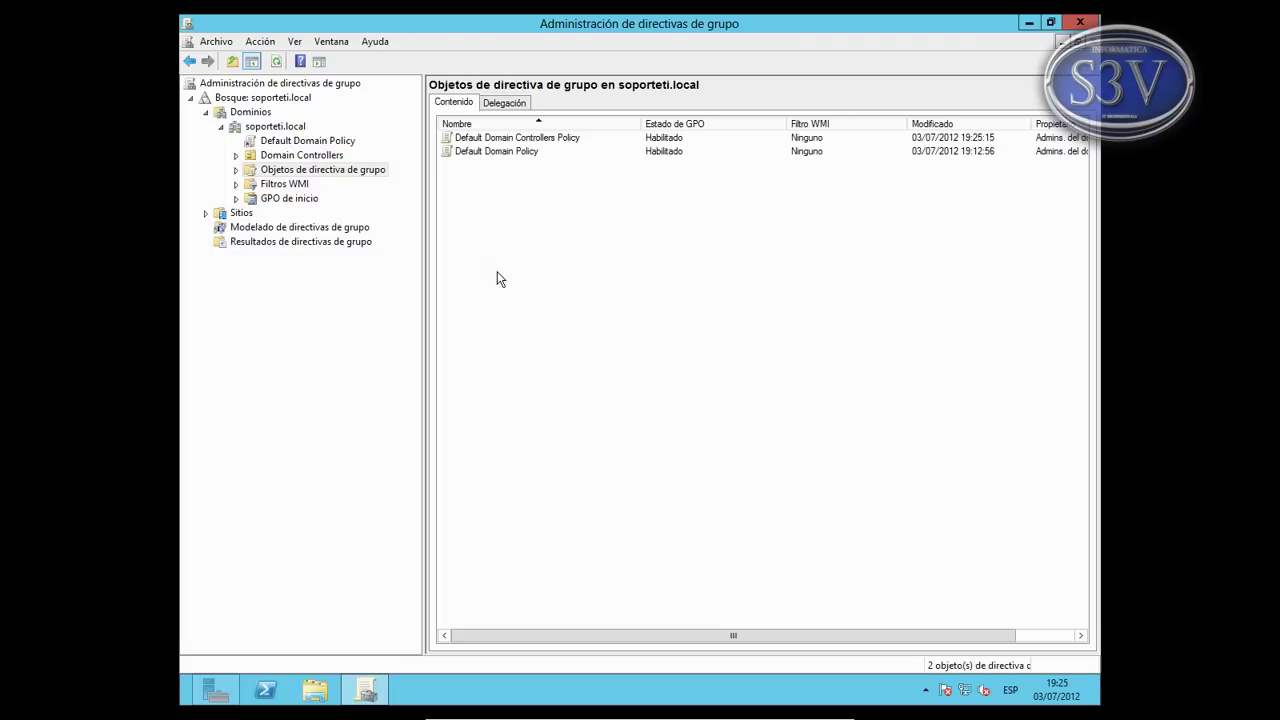
right_click(499, 278)
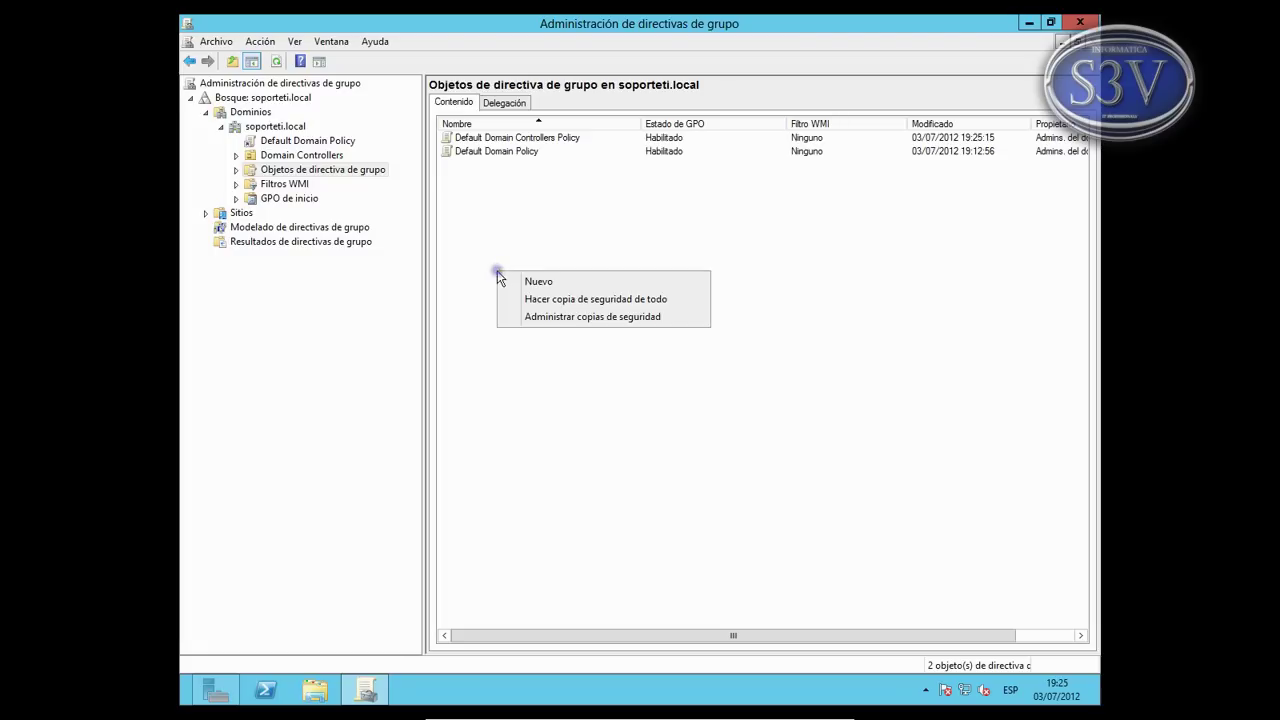
left_click(531, 277)
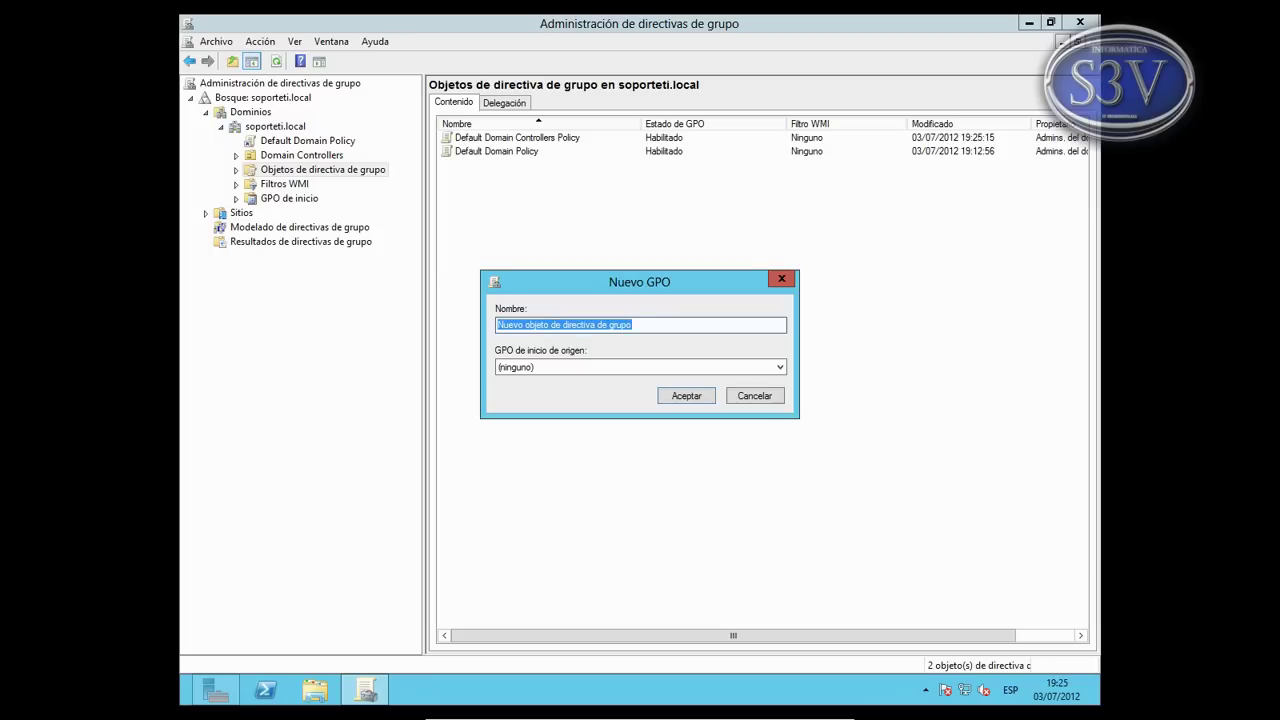
type("PabloMartinezs3v es mi canal de YouTube")
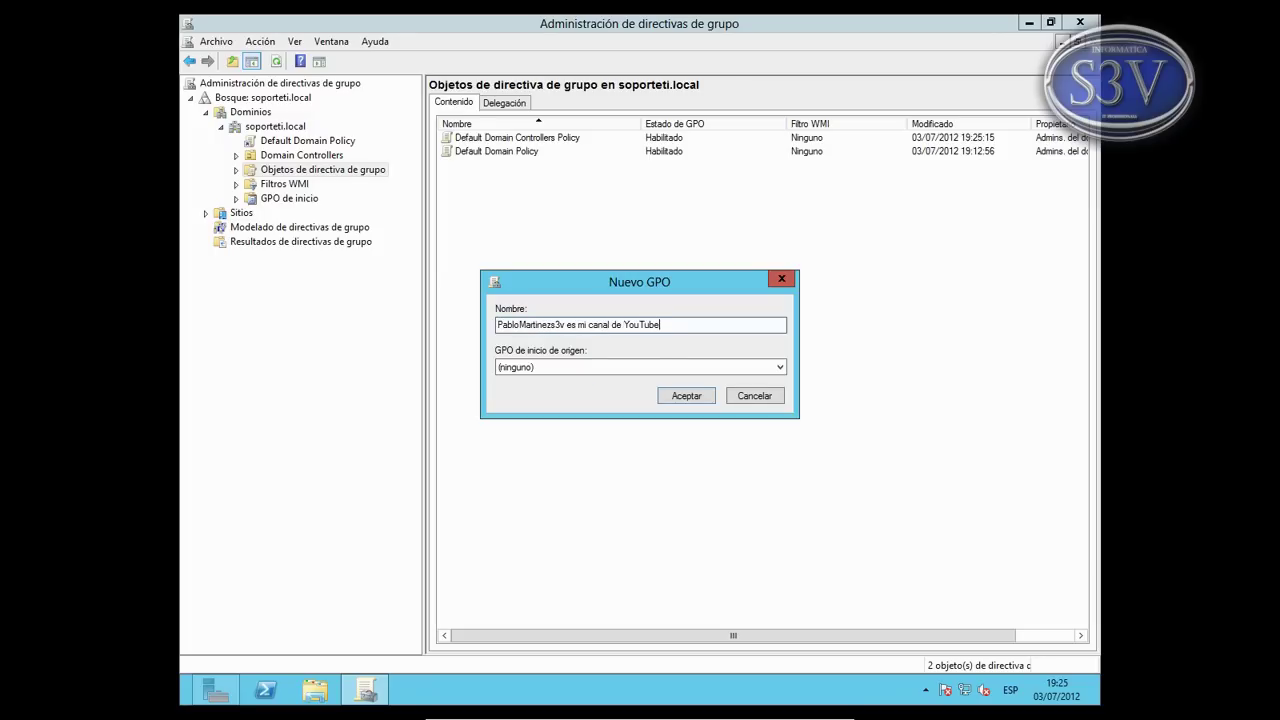
left_click(686, 396)
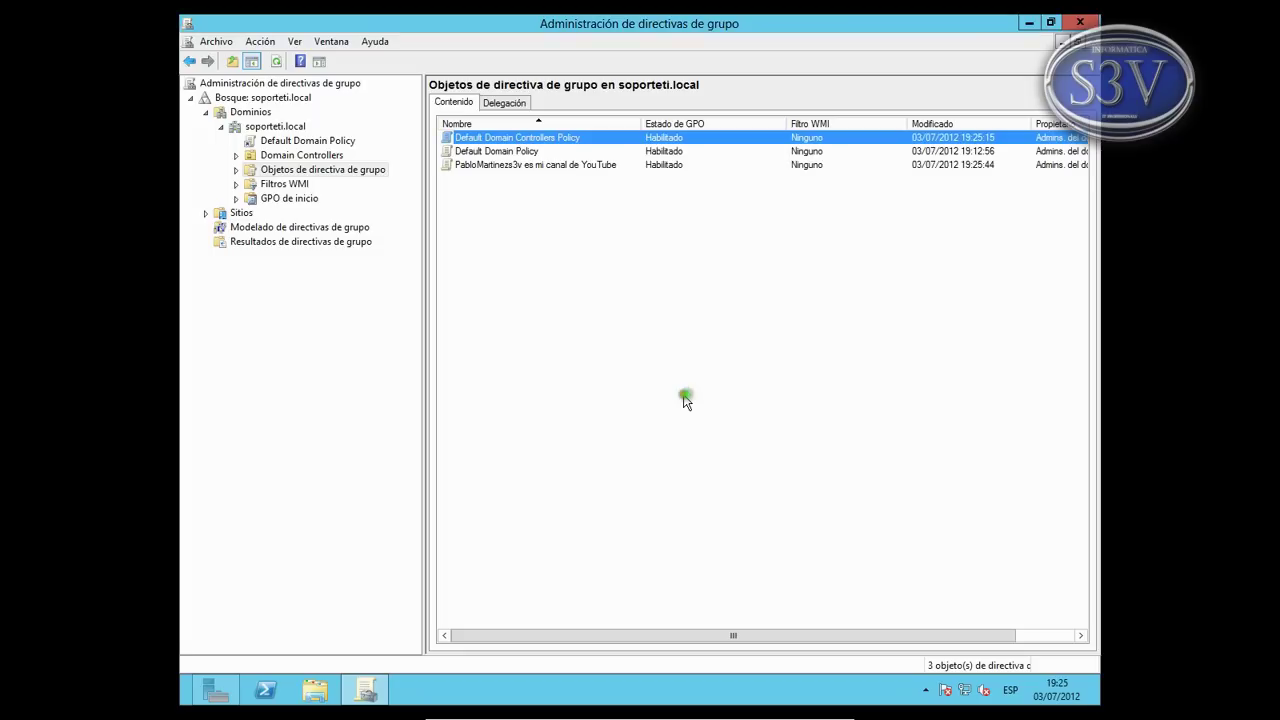
left_click(509, 166)
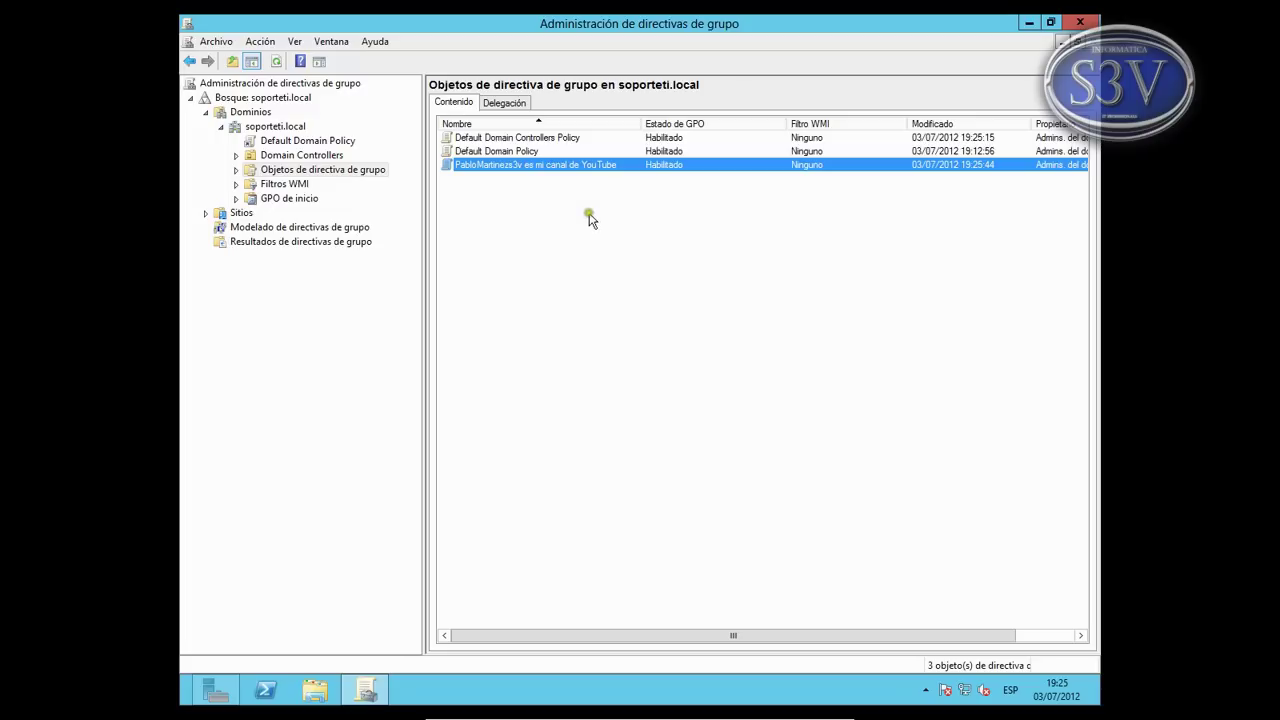
left_click(522, 152)
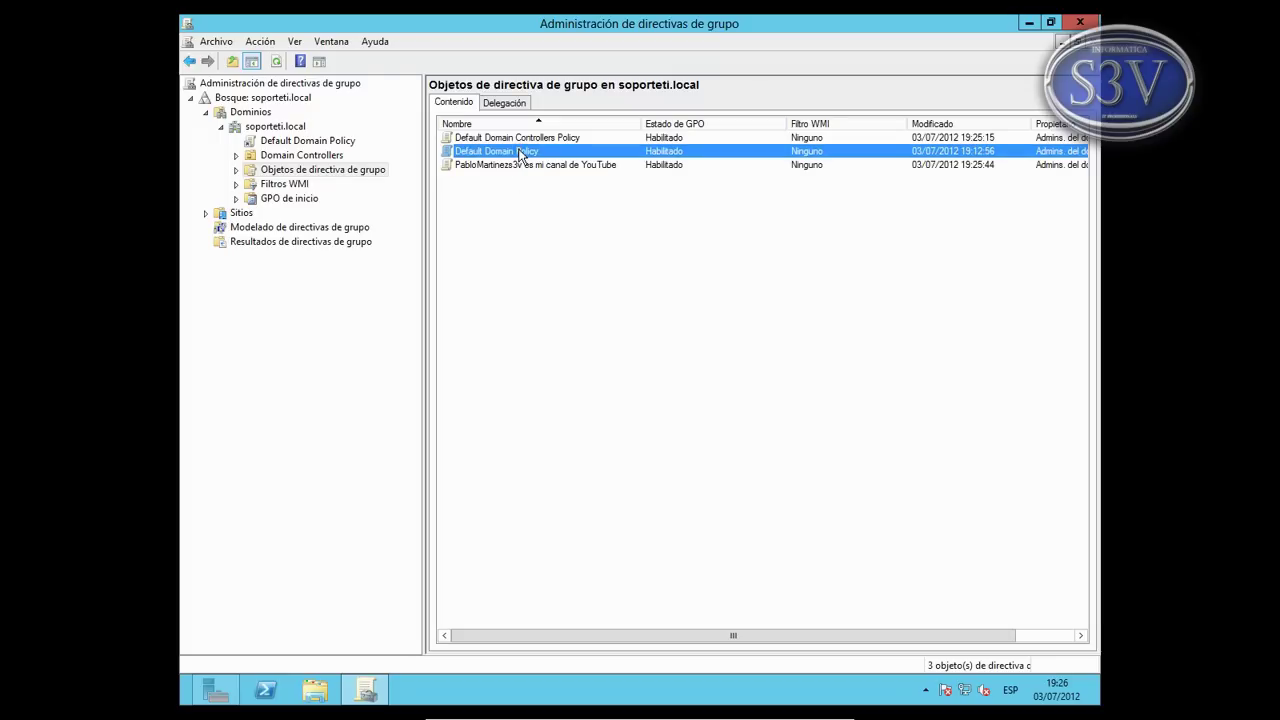
right_click(522, 155)
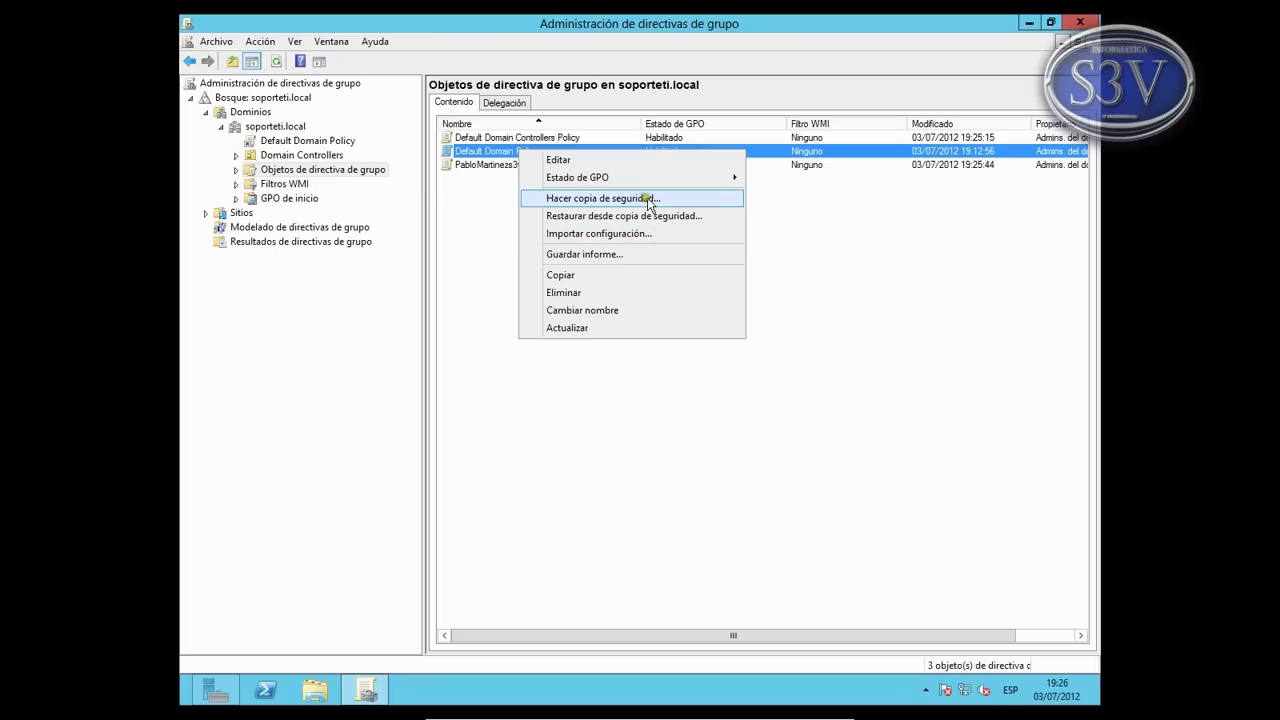
left_click(803, 403)
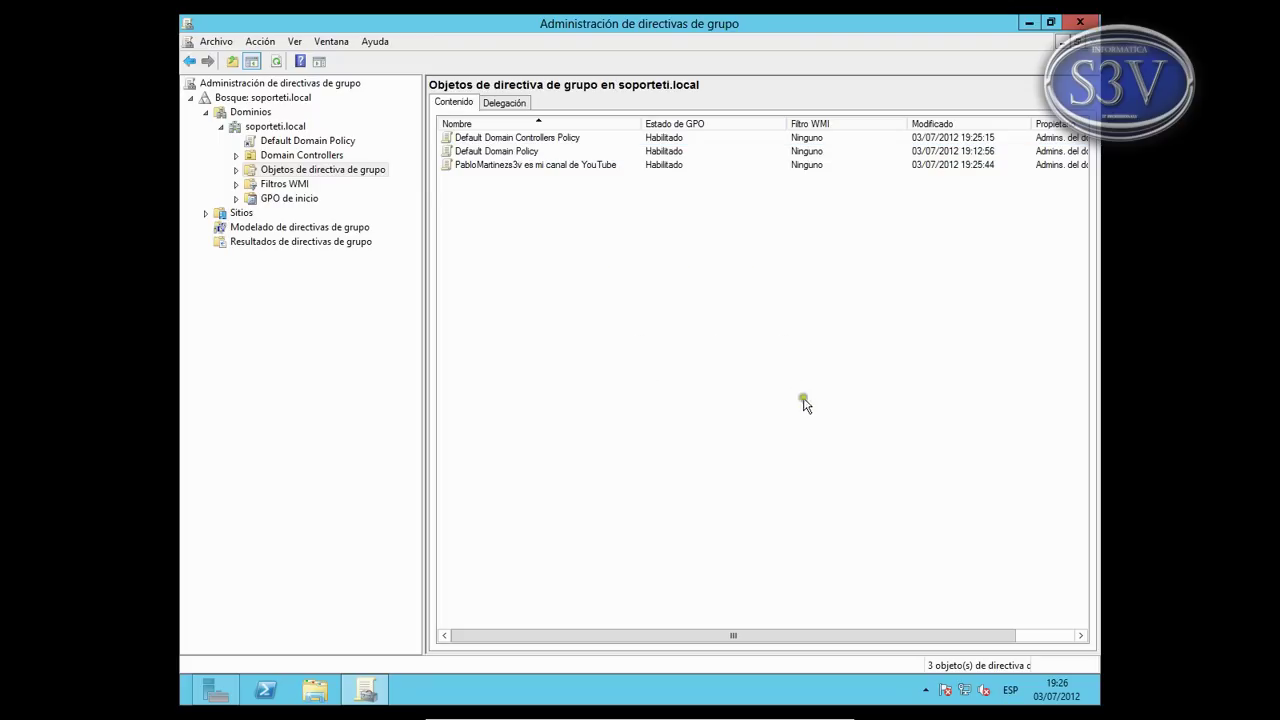
left_click(500, 166)
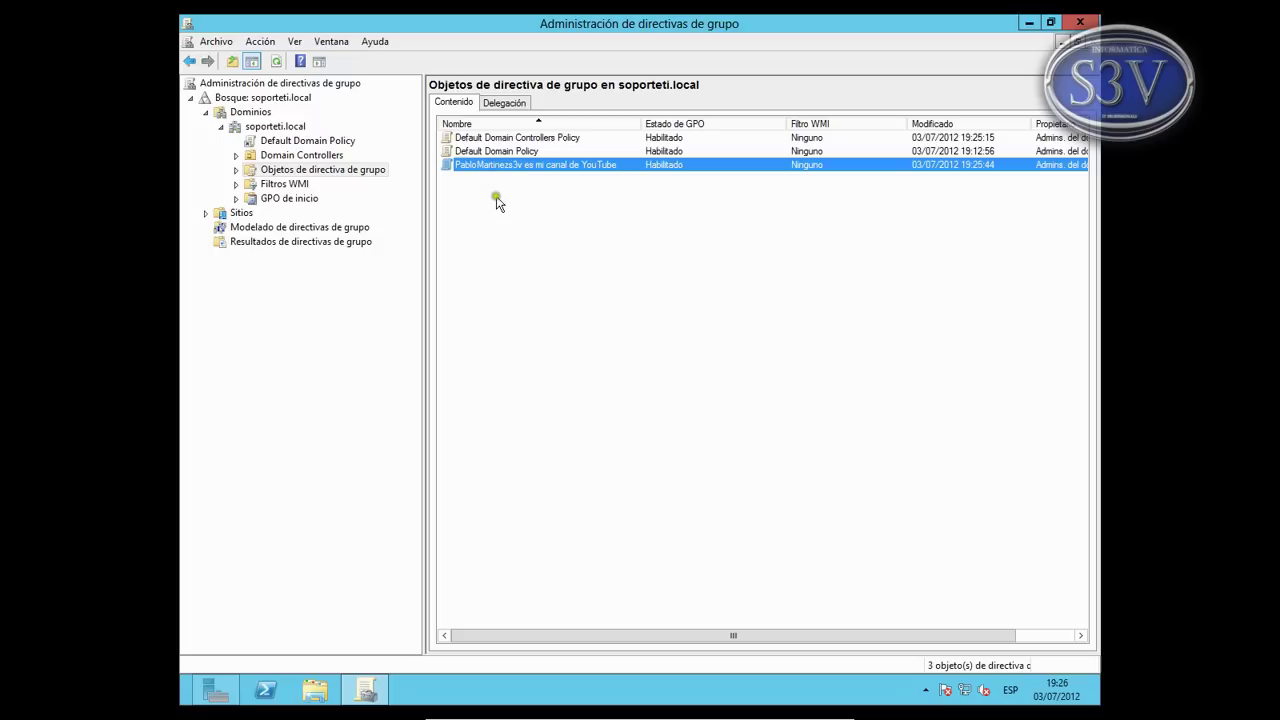
right_click(491, 165)
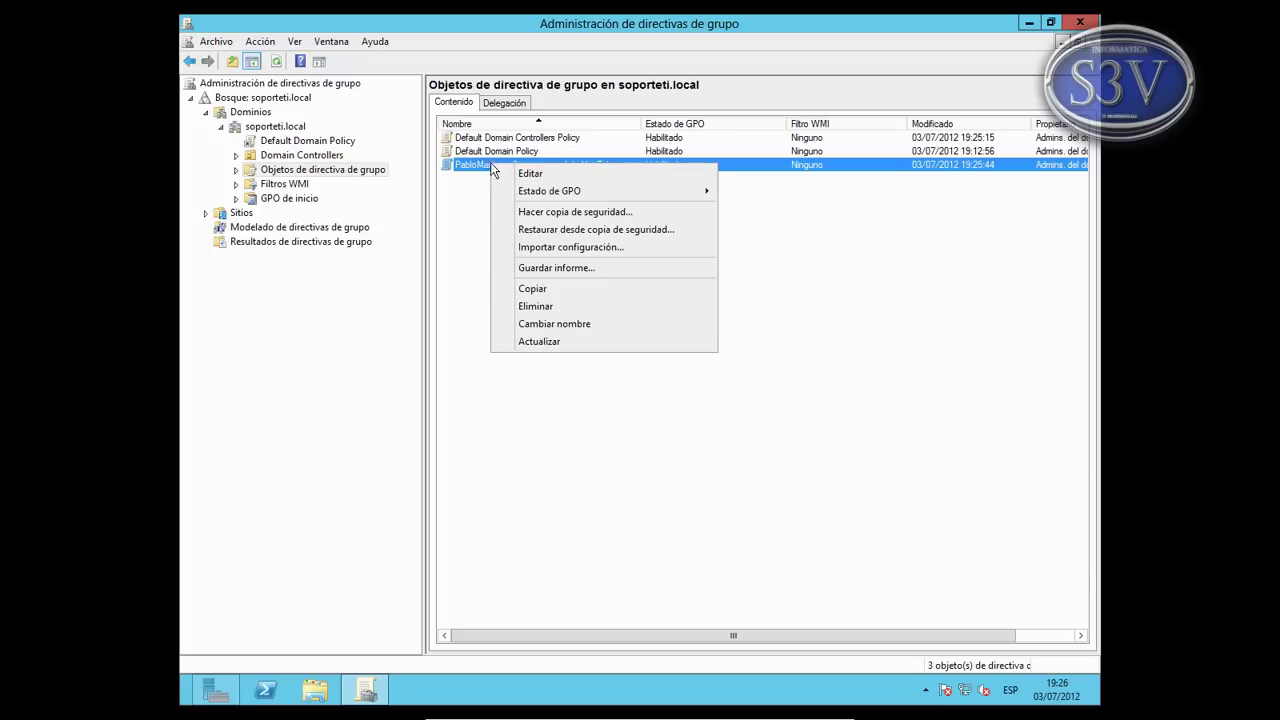
left_click(540, 247)
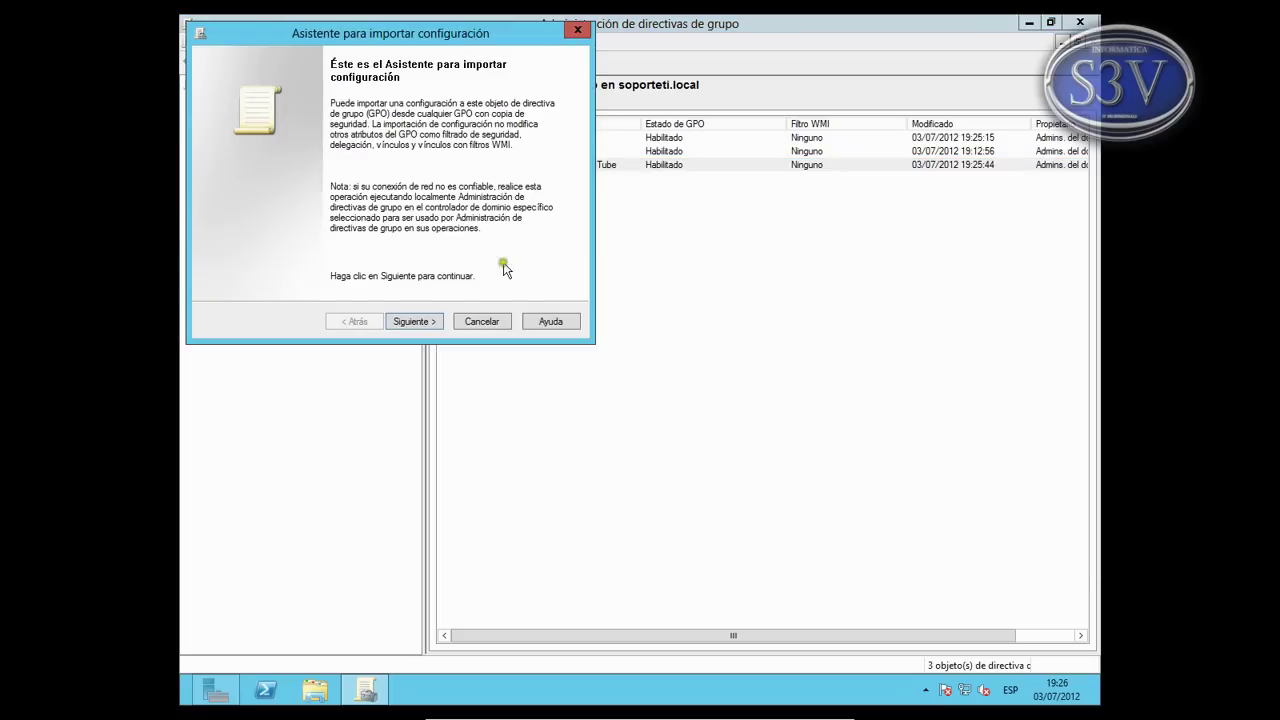
left_click(403, 321)
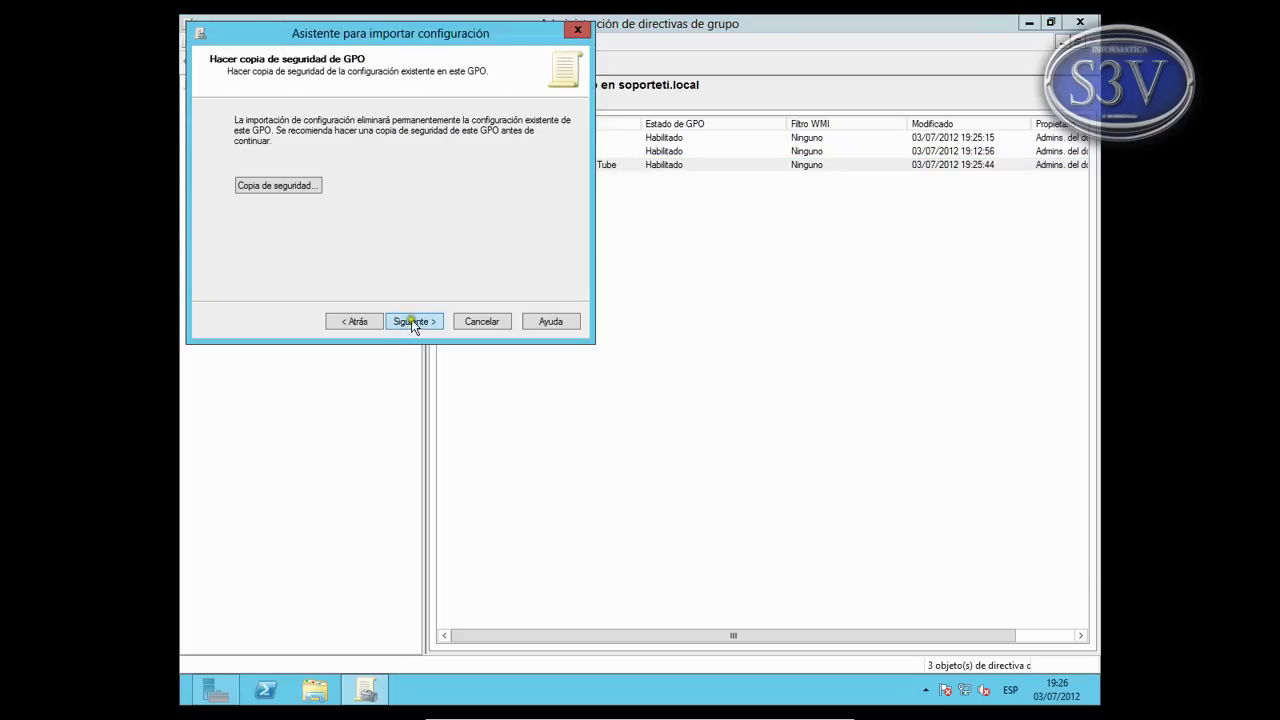
left_click(405, 321)
left_click(359, 321)
left_click(486, 321)
Import the backed-up Default Domain Policy settings from C:\Users\Administrador\Desktop into the YouTube channel GPO.
left_click(466, 165)
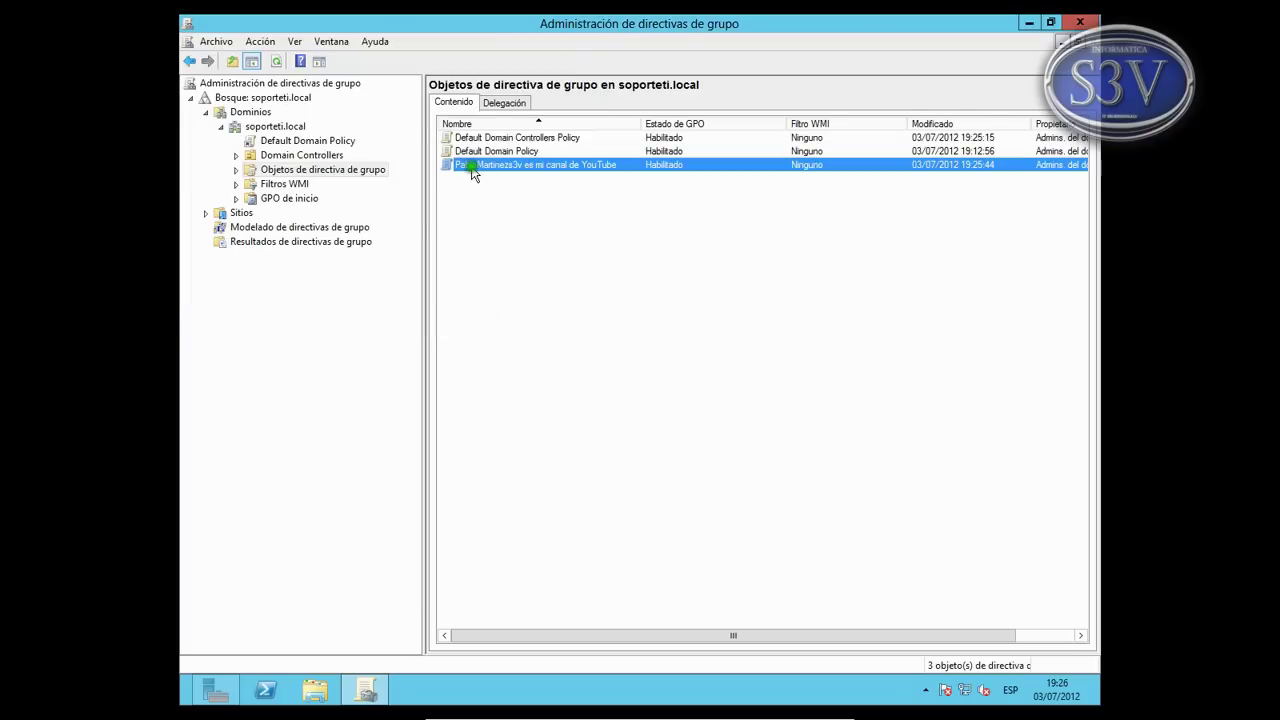
right_click(524, 166)
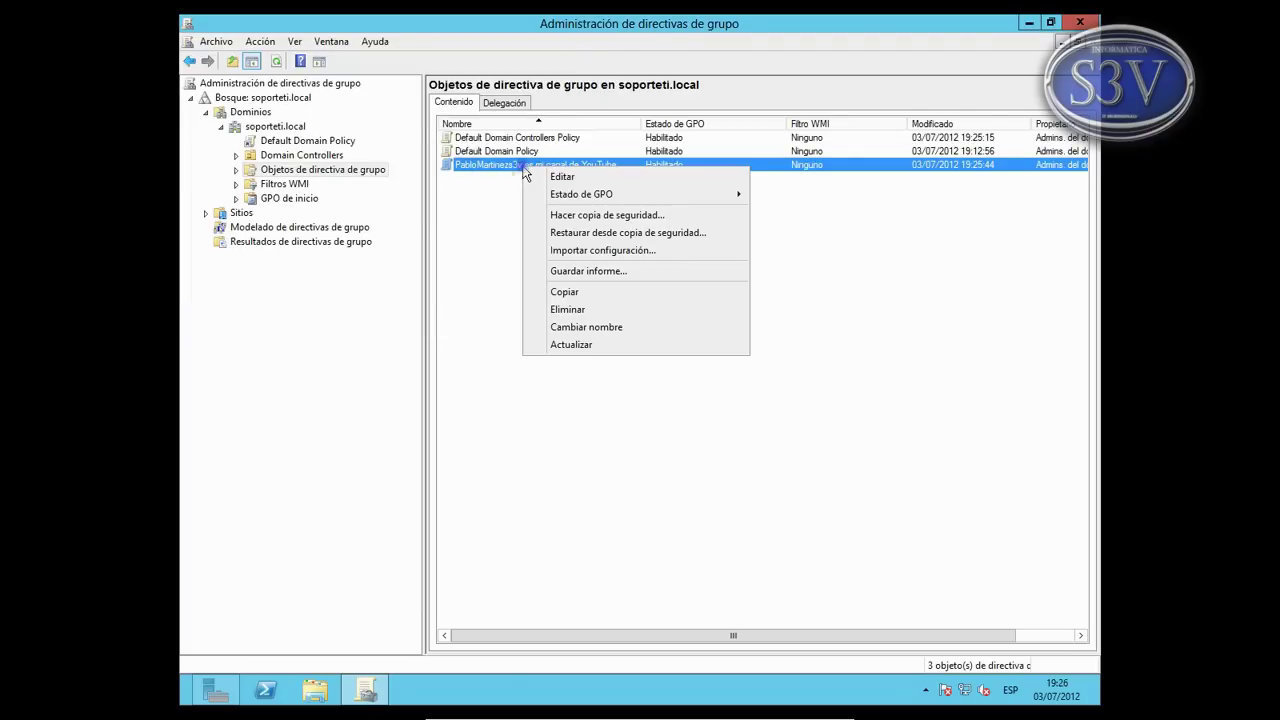
left_click(598, 249)
left_click(415, 321)
left_click(418, 323)
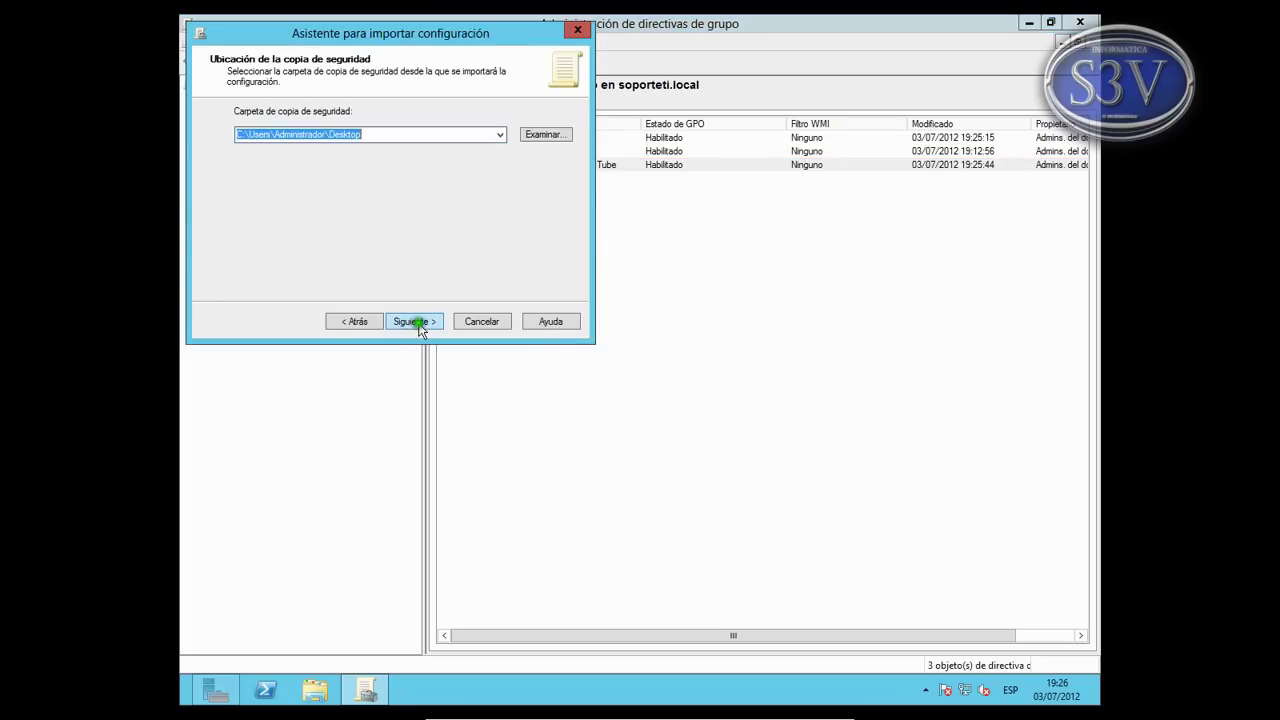
left_click(410, 320)
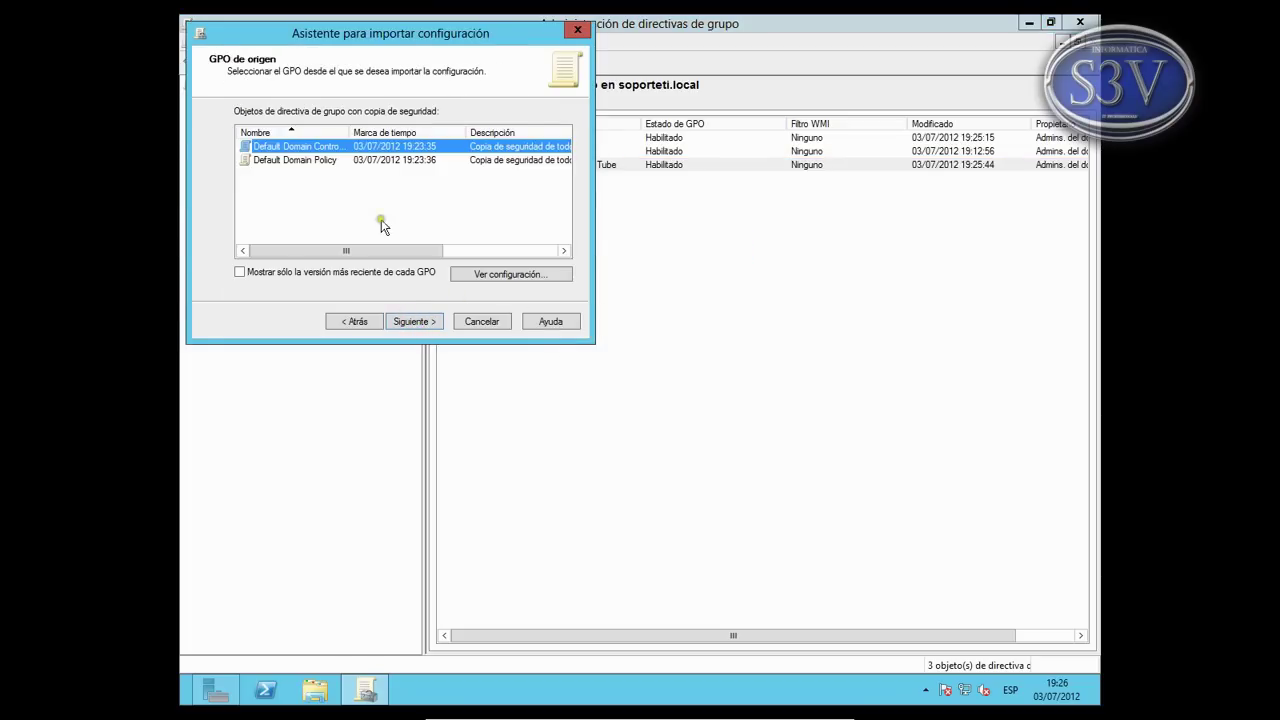
left_click(326, 161)
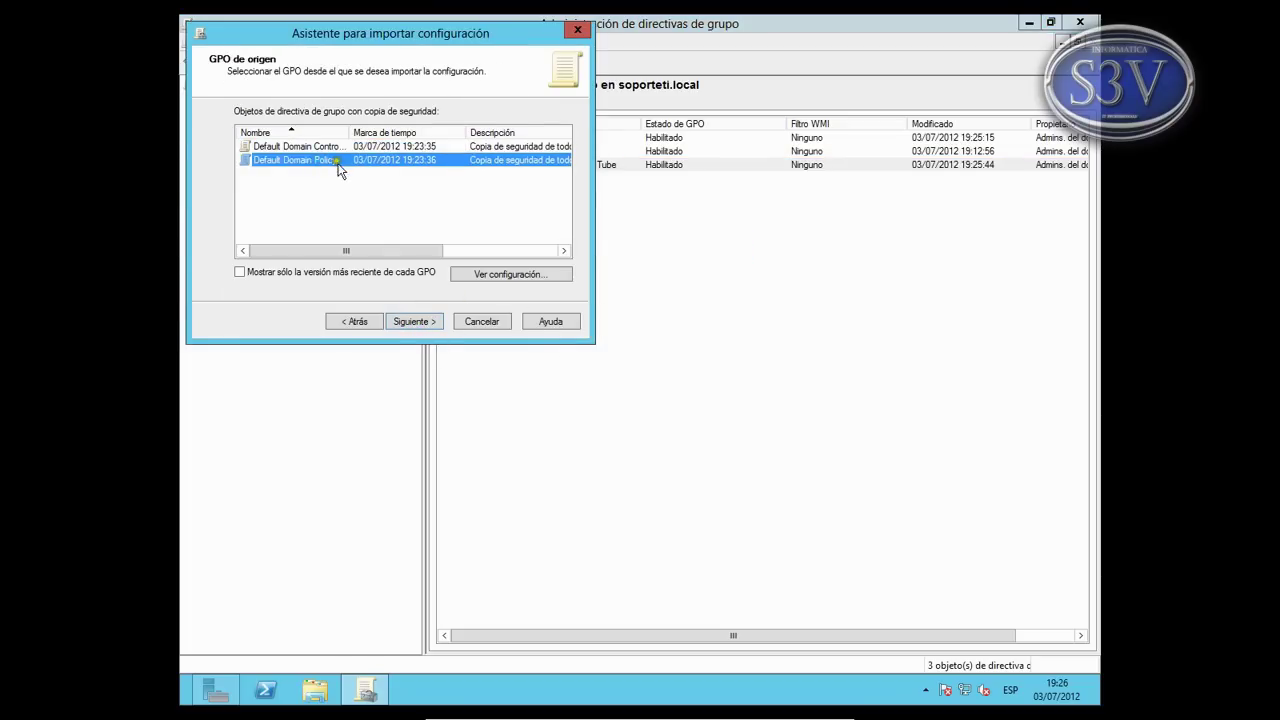
left_click(415, 322)
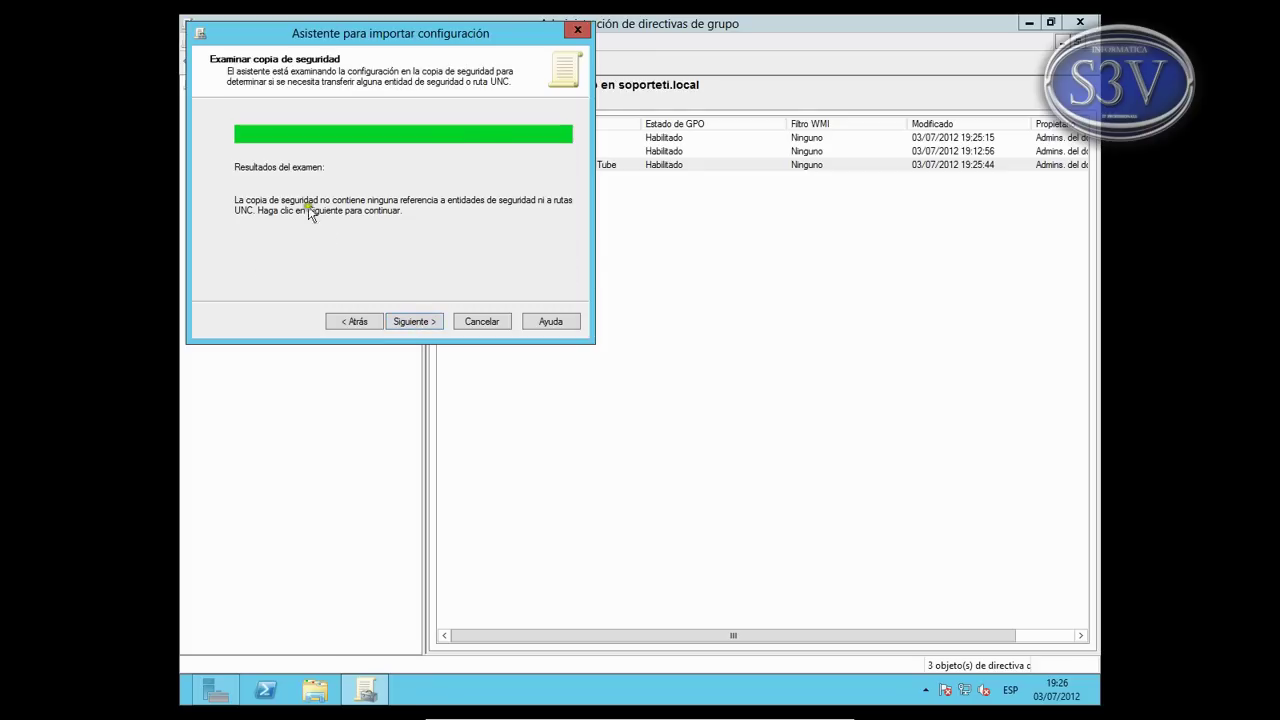
left_click(417, 322)
left_click(417, 322)
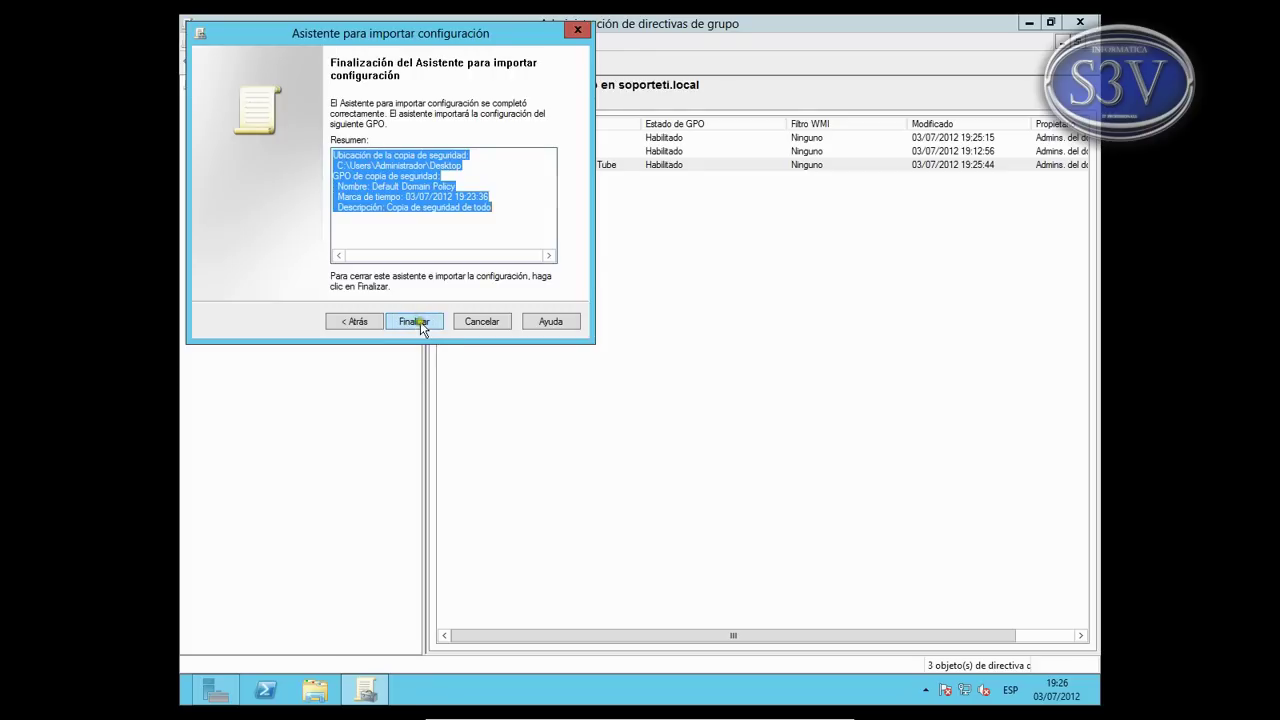
left_click(498, 350)
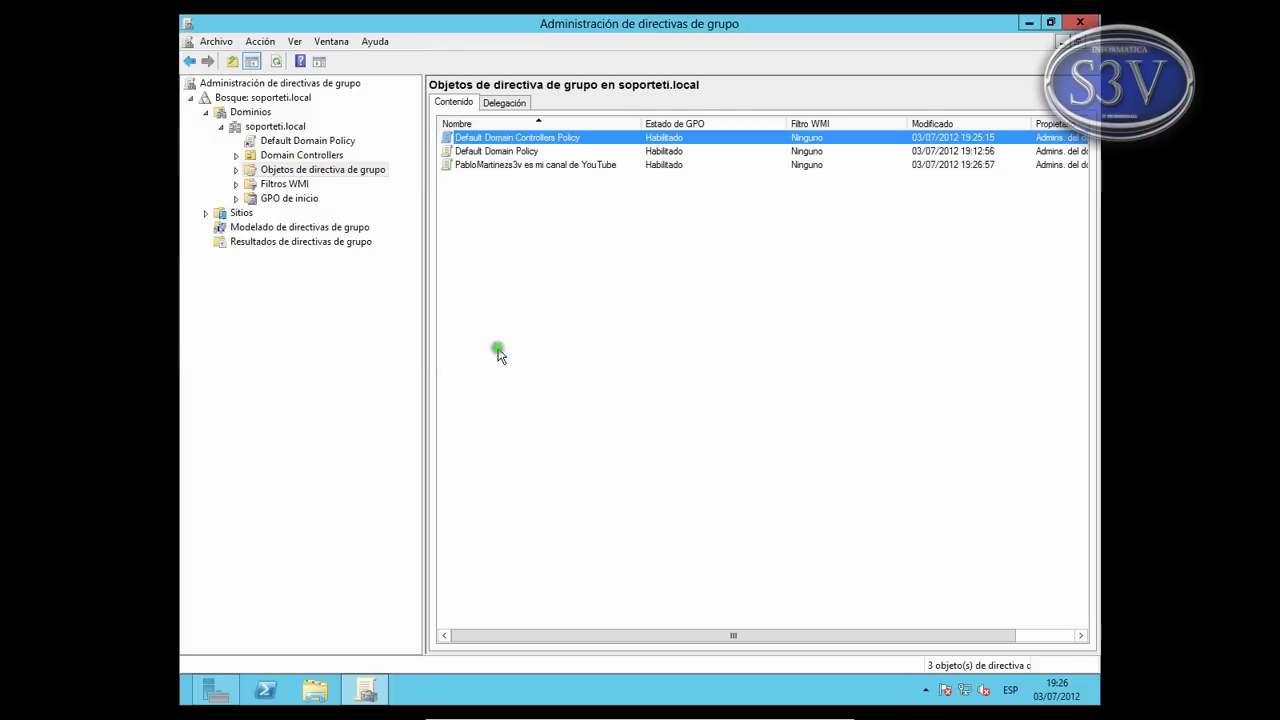
Examine the YouTube channel GPO's security settings and EFS certificates, then return to the list of Group Policy objects.
left_click(486, 168)
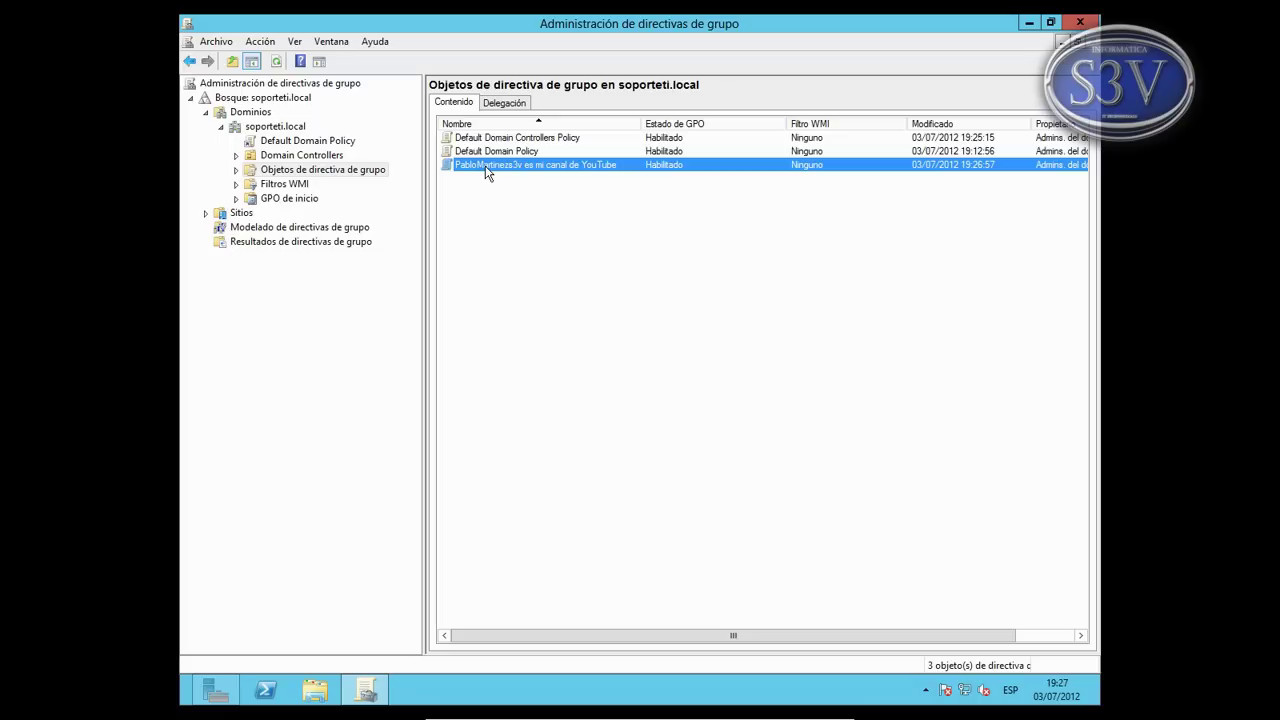
left_click(236, 170)
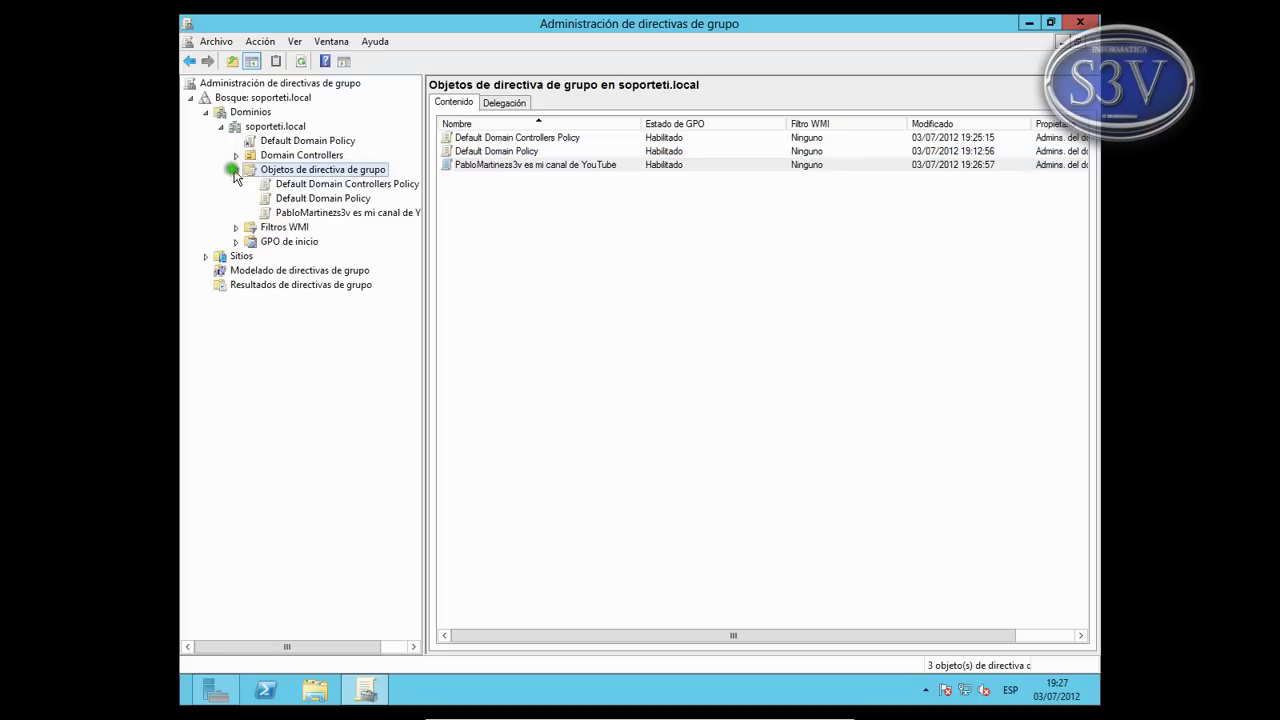
left_click(312, 212)
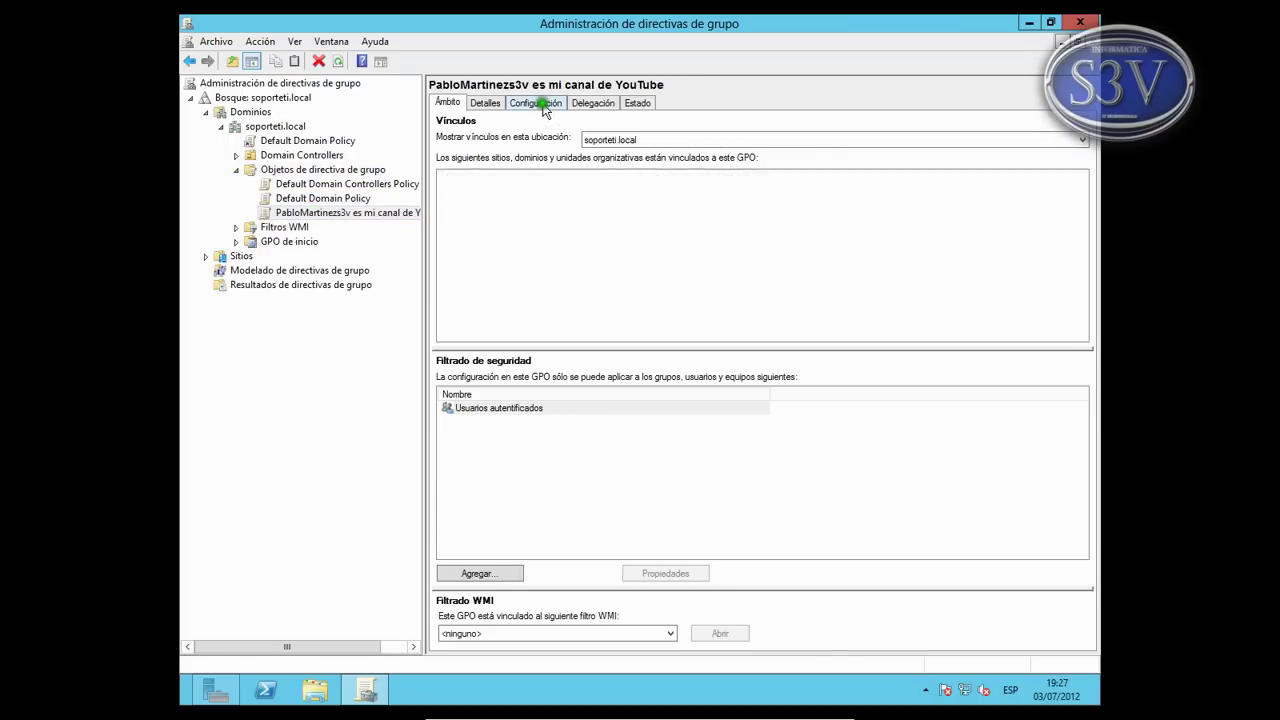
left_click(545, 104)
left_click(1053, 209)
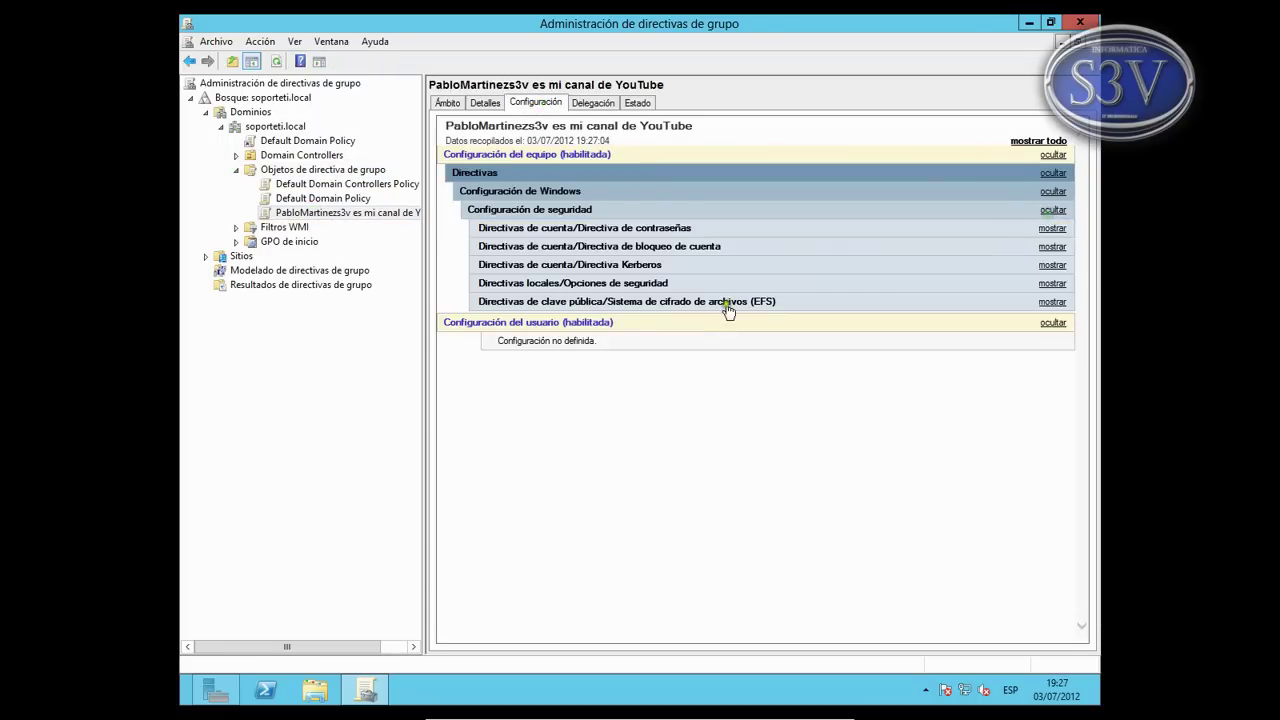
left_click(677, 304)
left_click(520, 319)
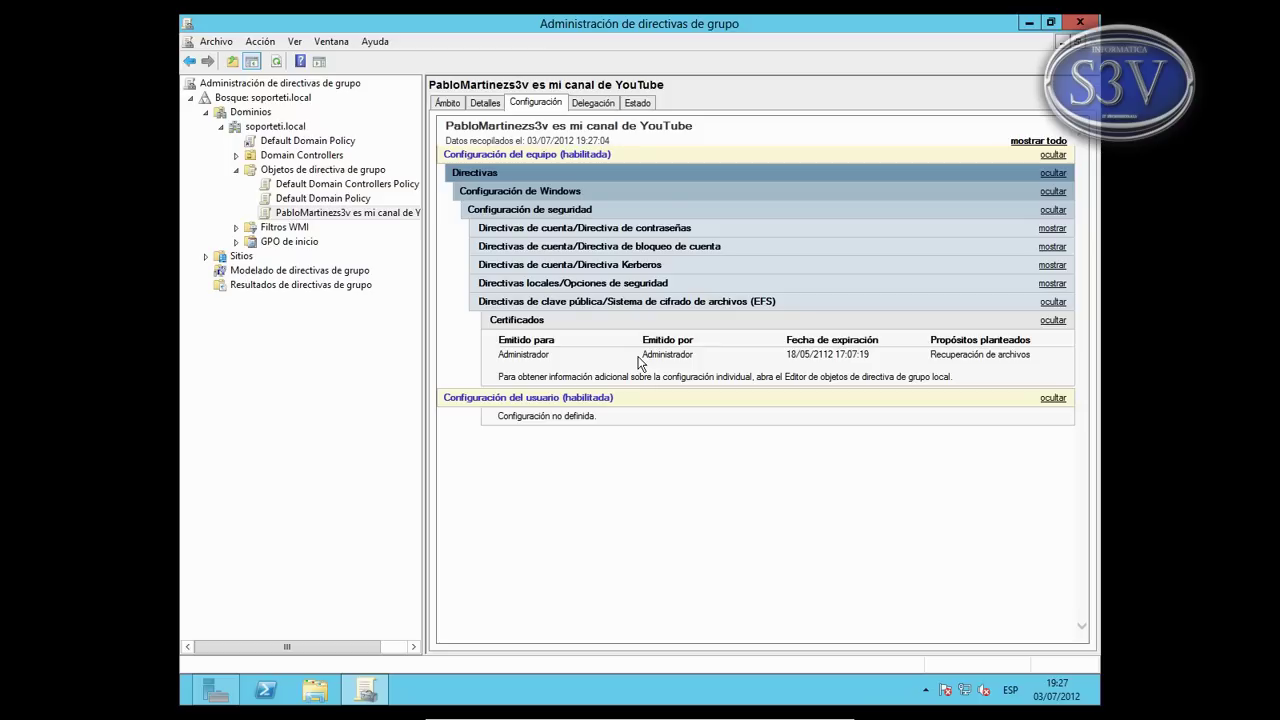
left_click(371, 170)
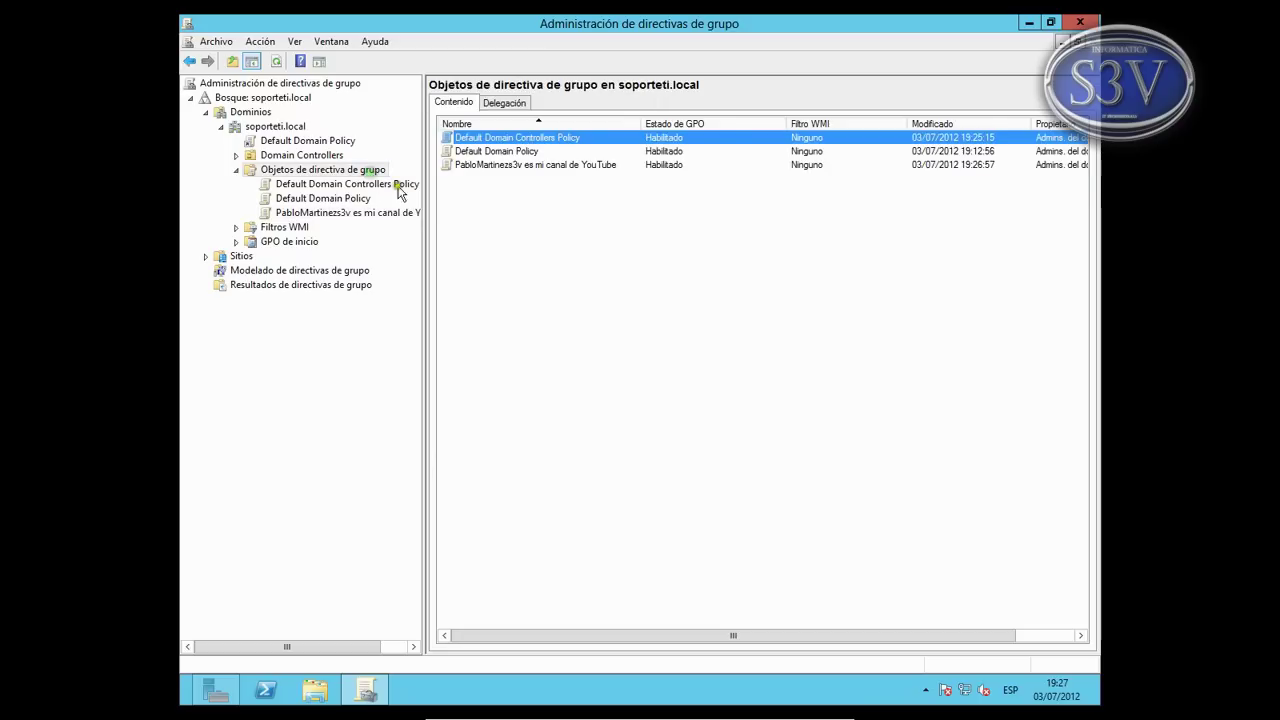
left_click(504, 205)
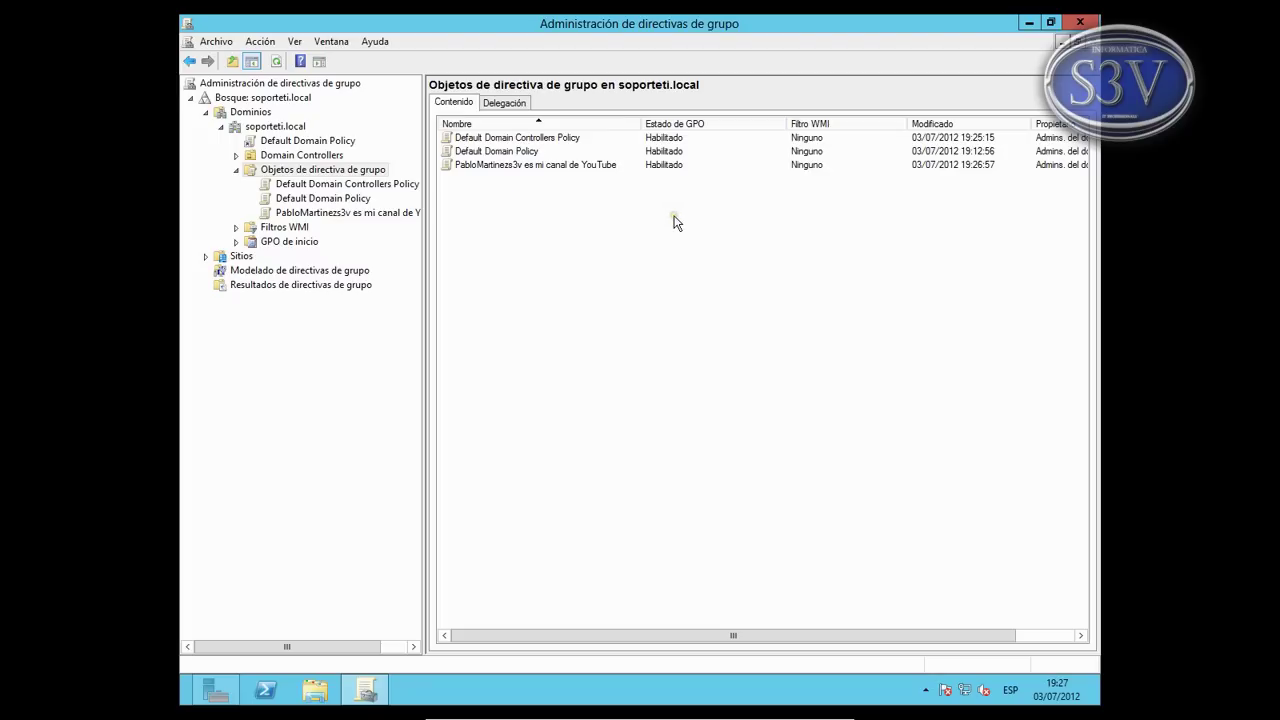
View the Group Policy backup folders on the desktop, then return to the Group Policy management console.
left_click(1030, 23)
left_click(1031, 23)
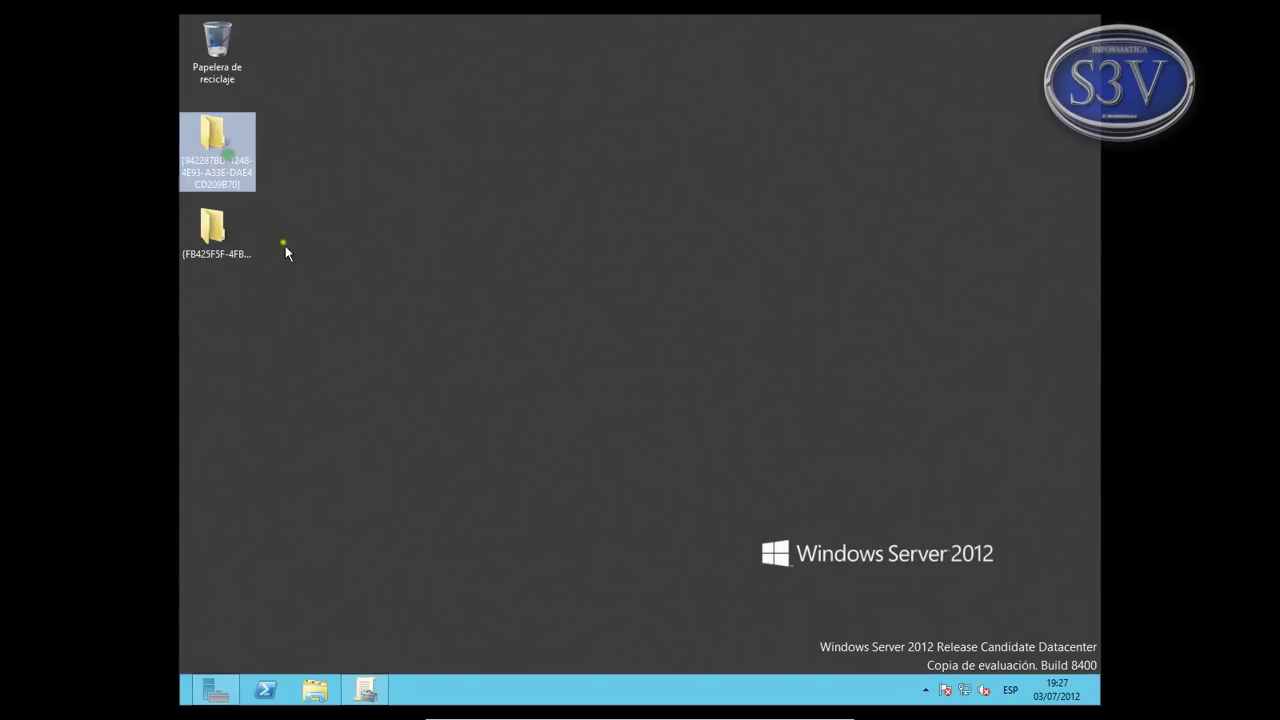
left_click(248, 263)
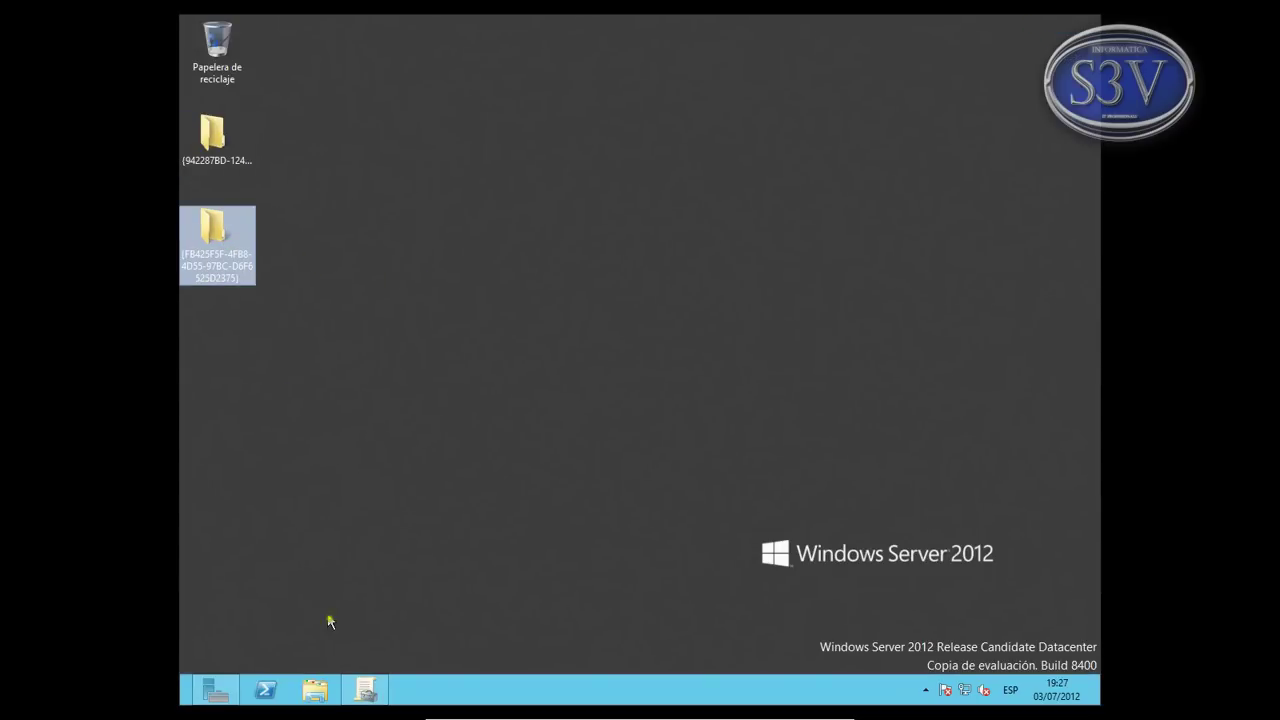
left_click(366, 690)
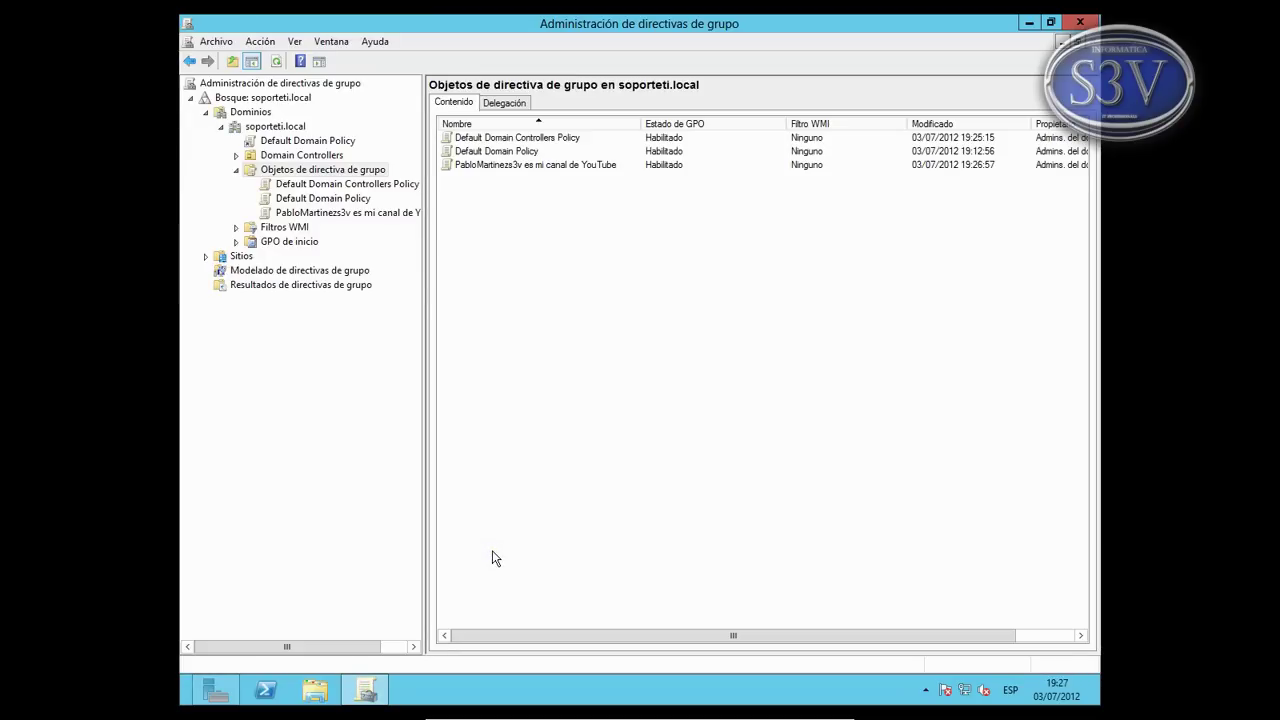
Try to restore the YouTube channel GPO from a backup, widening the name column in the list of backed-up objects.
left_click(485, 164)
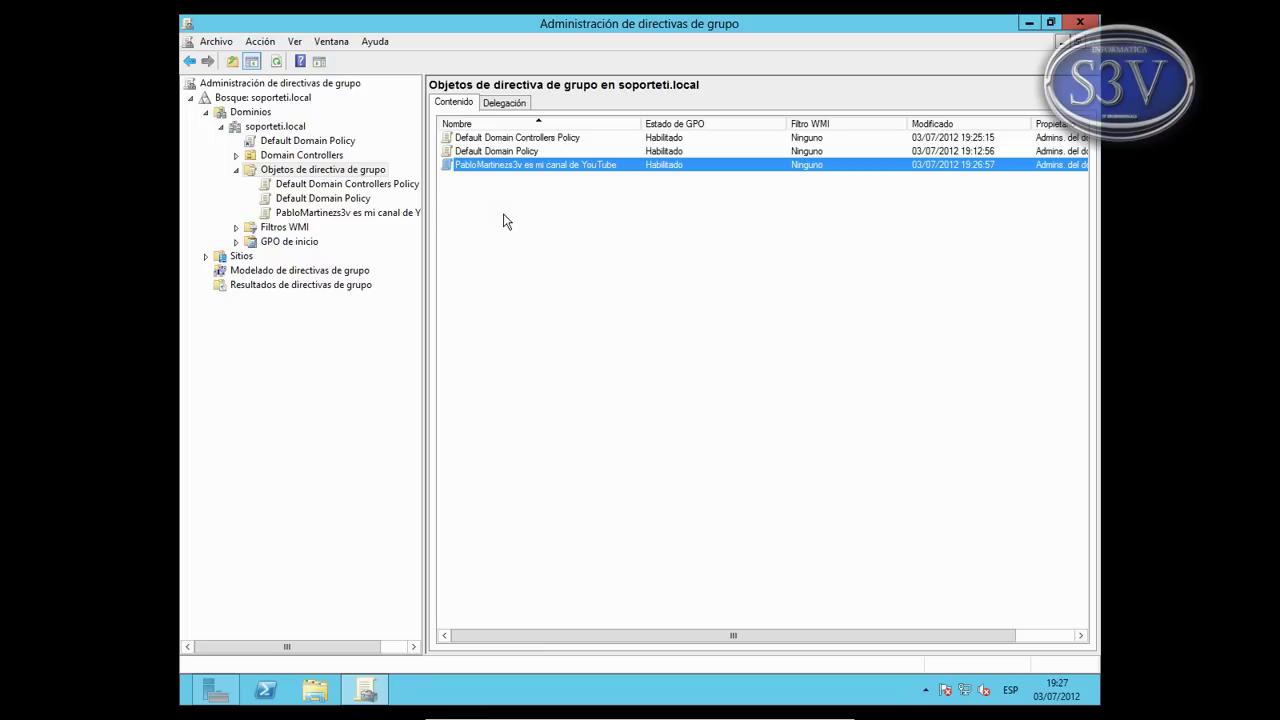
right_click(478, 166)
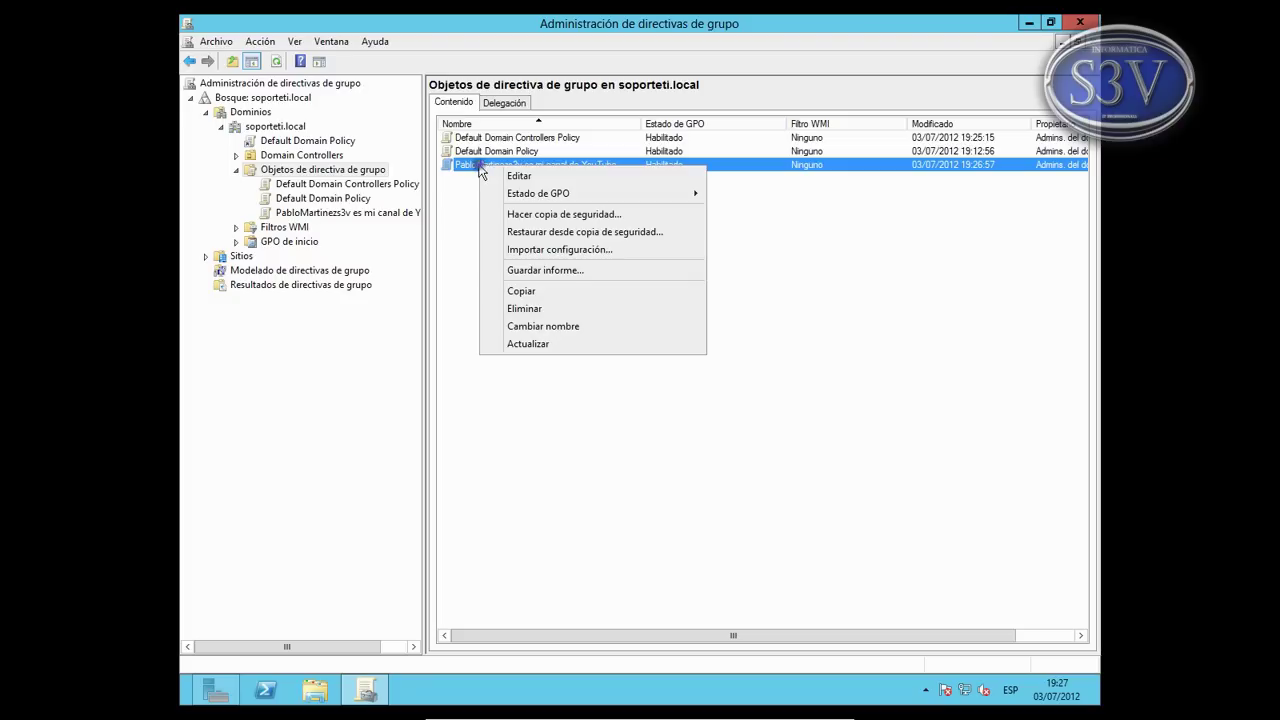
left_click(548, 232)
left_click(415, 317)
left_click(398, 130)
left_click(409, 318)
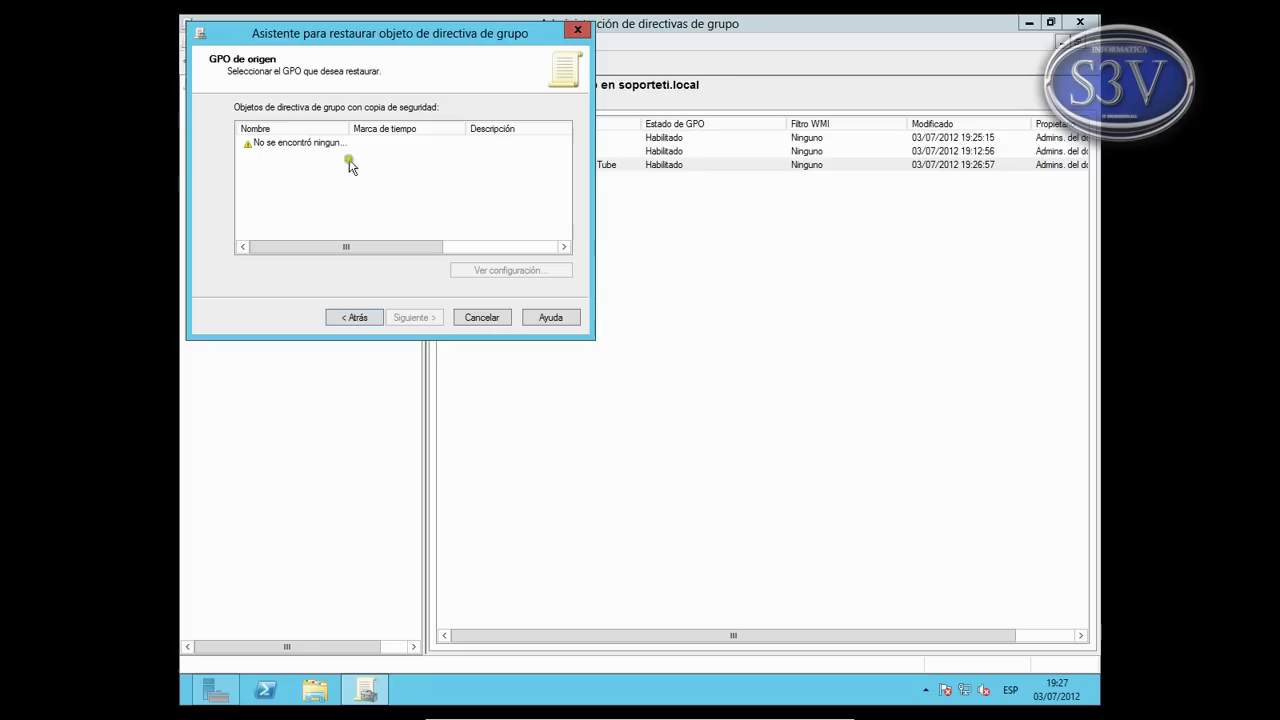
left_click_drag(350, 127, 462, 129)
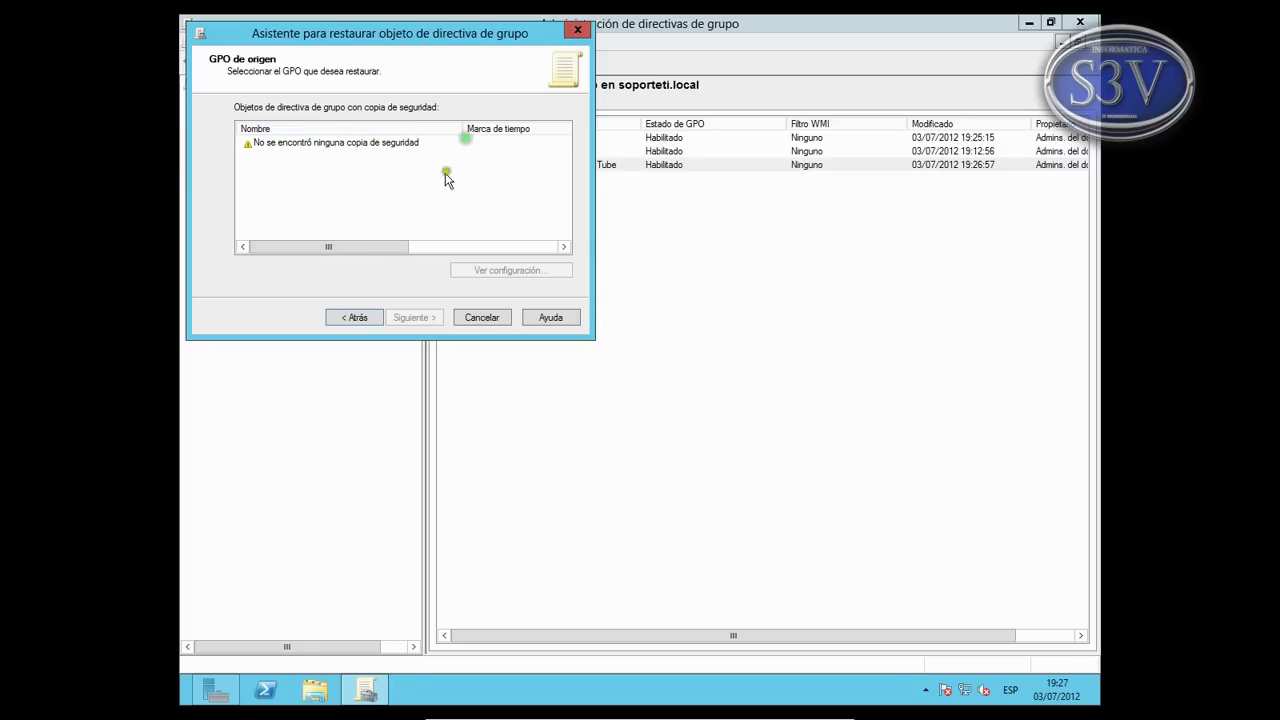
left_click(481, 316)
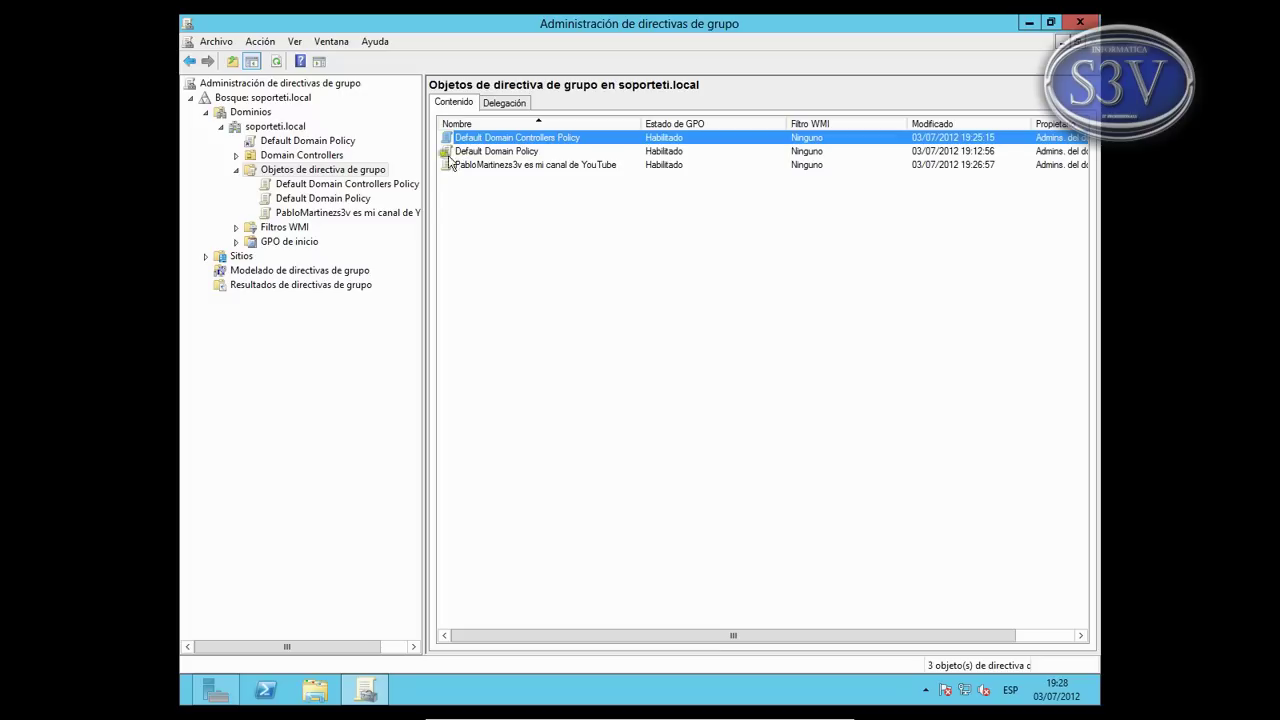
right_click(487, 166)
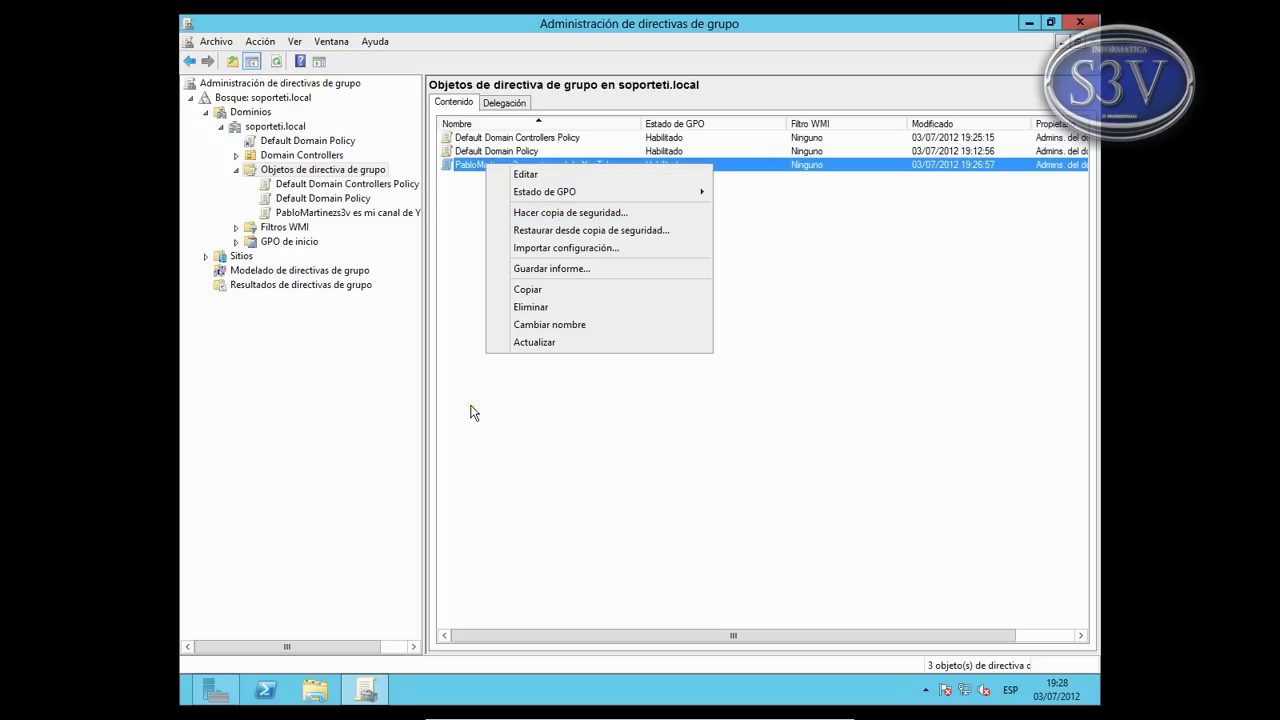
left_click(489, 473)
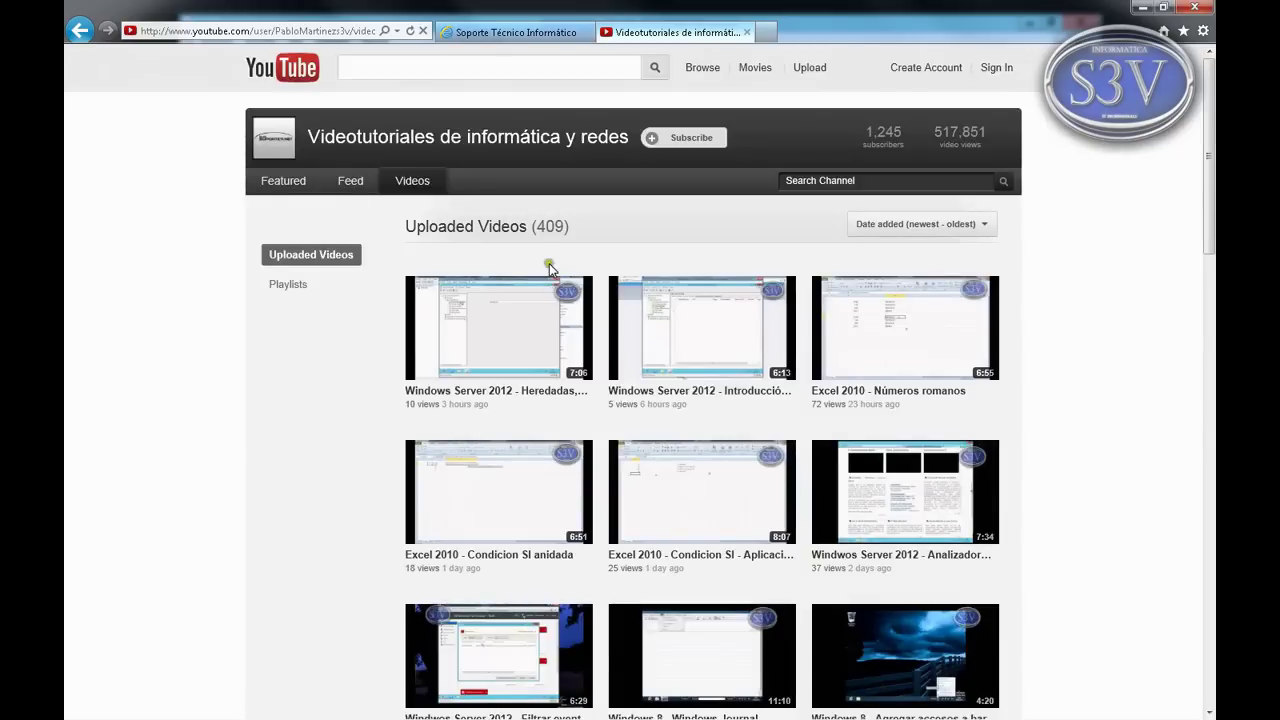
View the YouTube channel's featured page, then return to its uploaded videos.
left_click(290, 184)
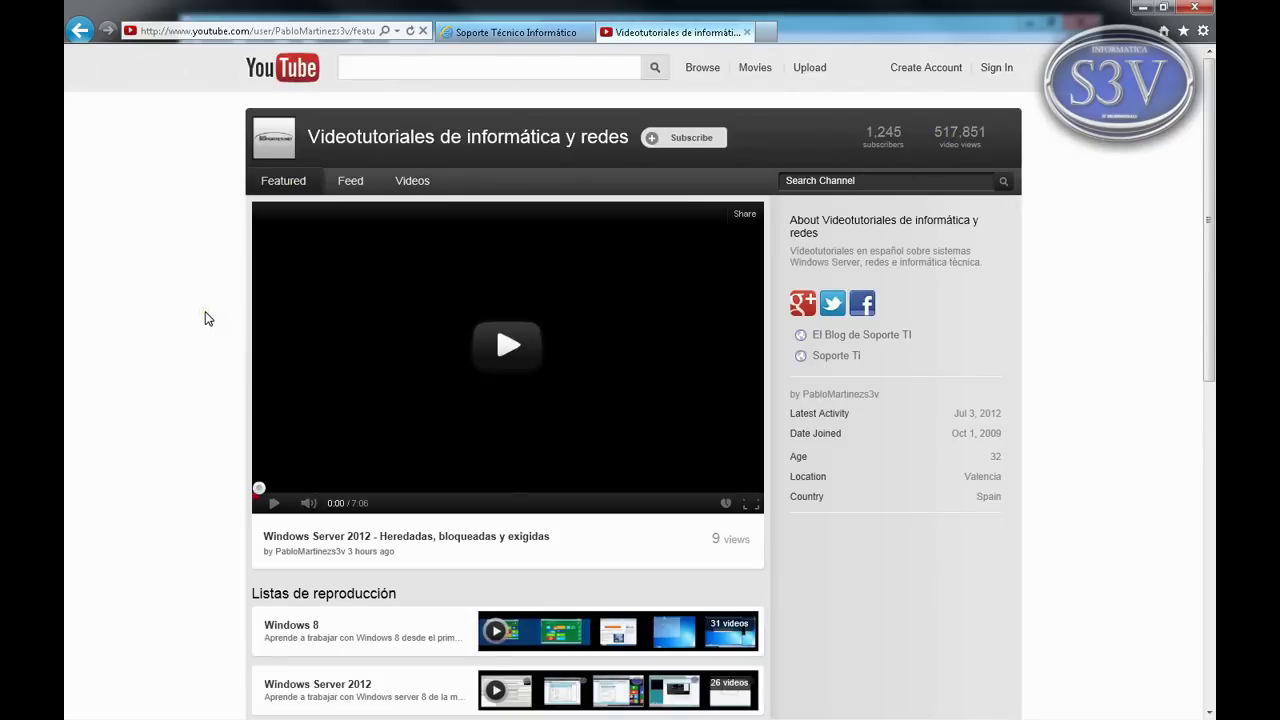
left_click(412, 180)
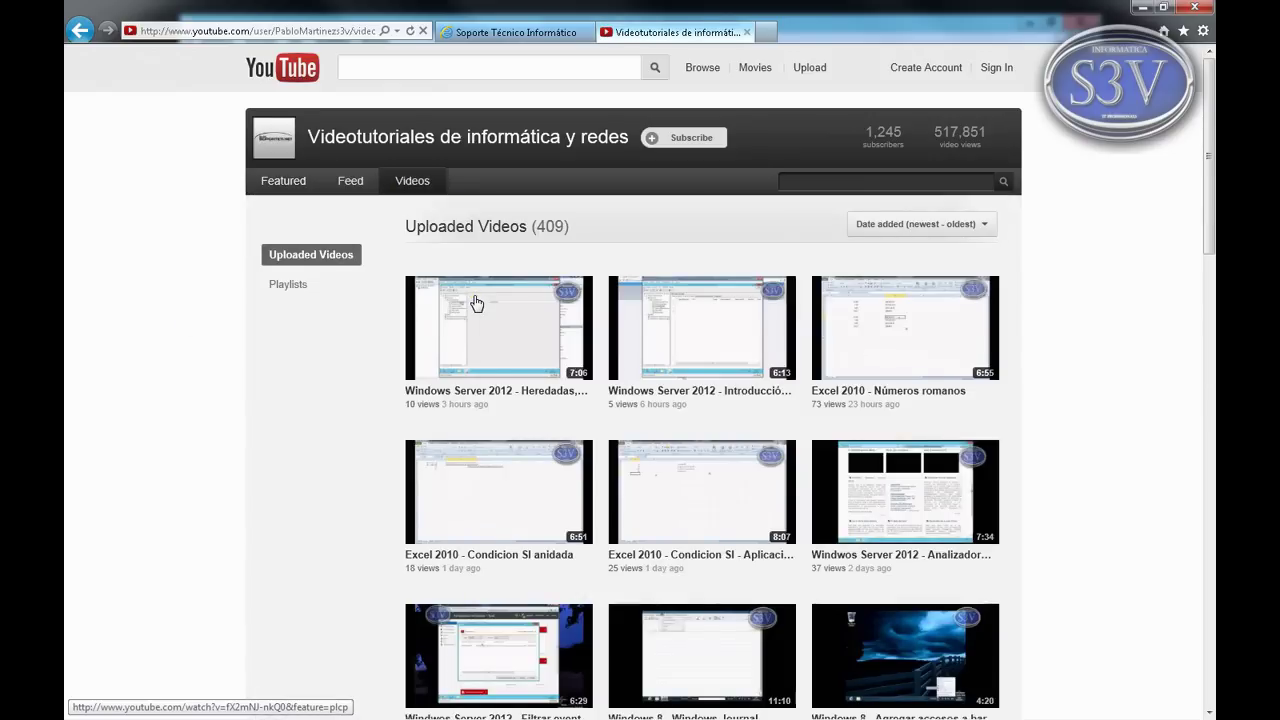